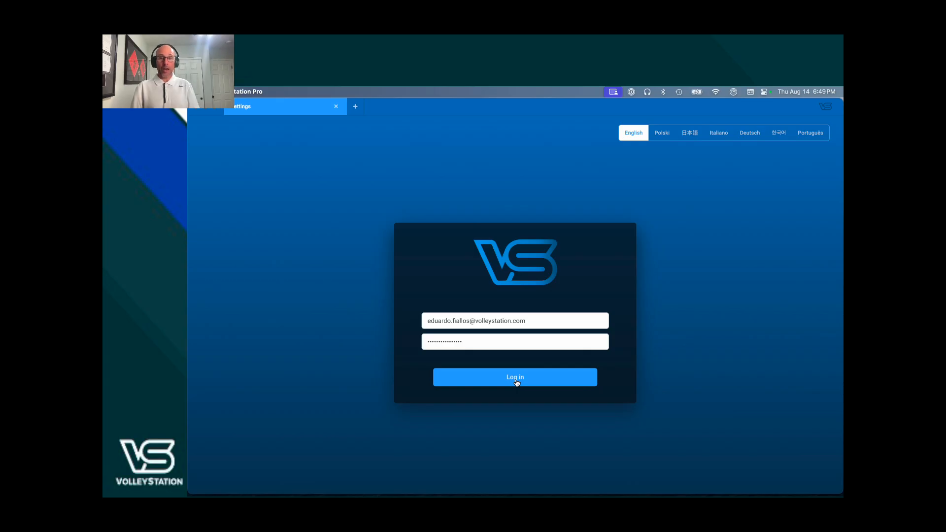
# - Log in to VolleyStation Pro with the already filled-in account credentials
pyautogui.click(516, 378)
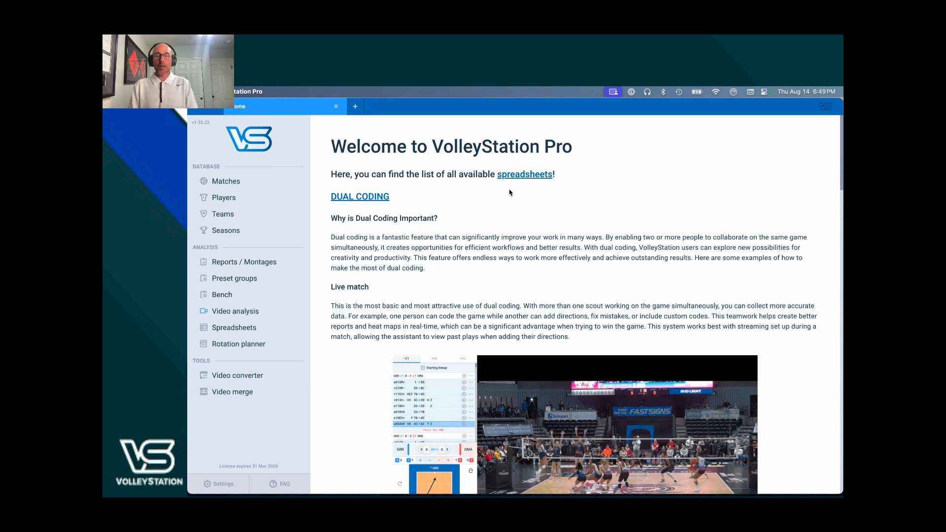
# - Switch to the browser and read through the Spreadsheets list article on the VolleyStation knowledge base
pyautogui.press('super+Tab')
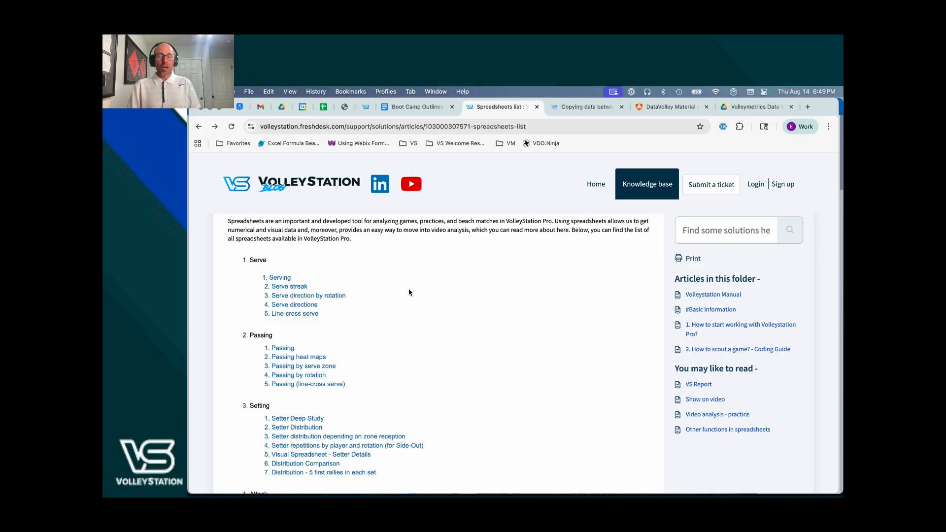
pyautogui.scroll(-5, 409, 292)
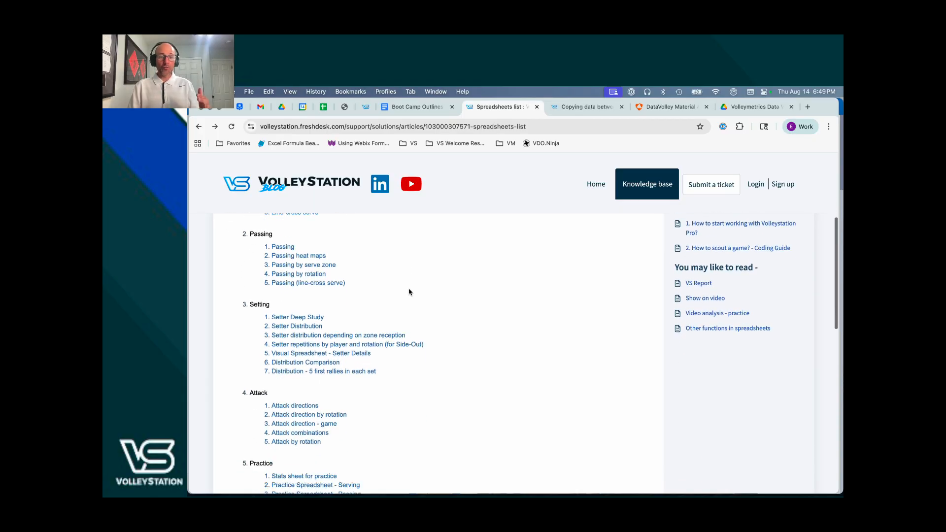
pyautogui.scroll(8, 409, 292)
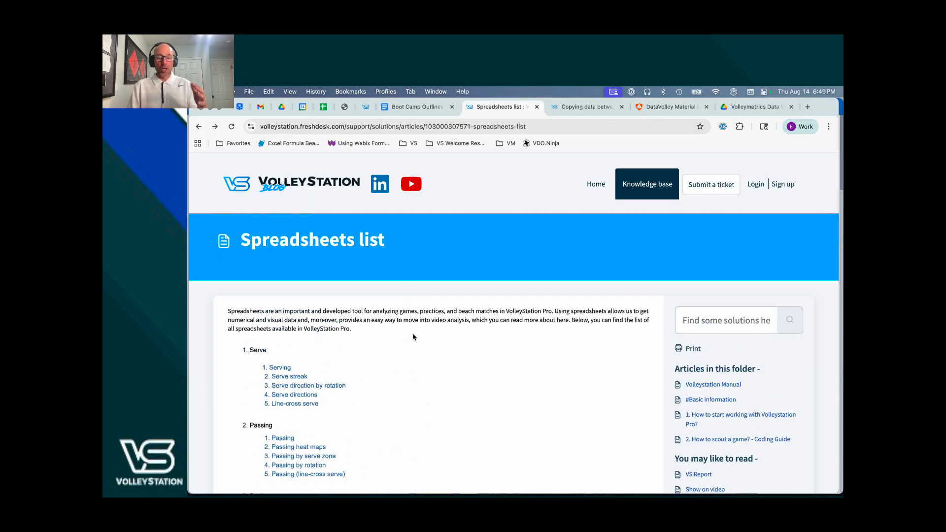
pyautogui.scroll(-1, 413, 337)
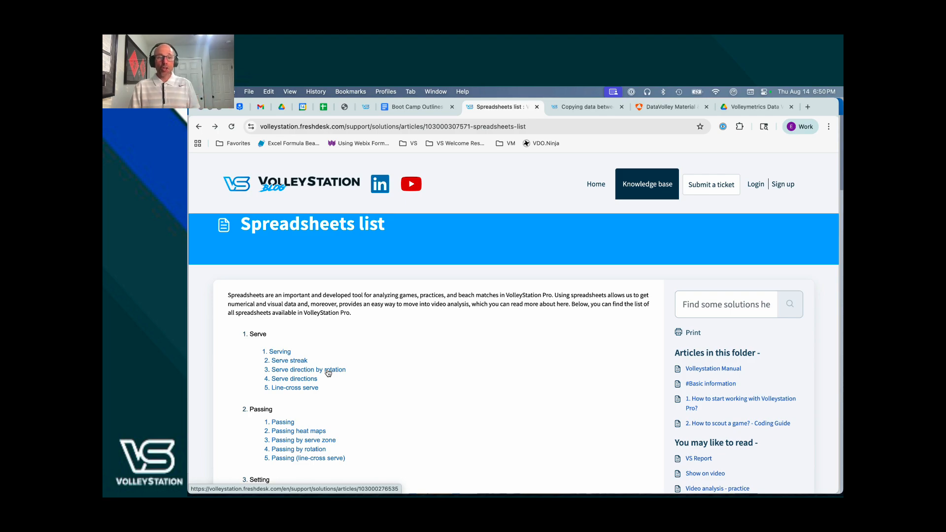
# - Open the Serve directions by rotation article and read its example, formulas and attachment
pyautogui.click(329, 374)
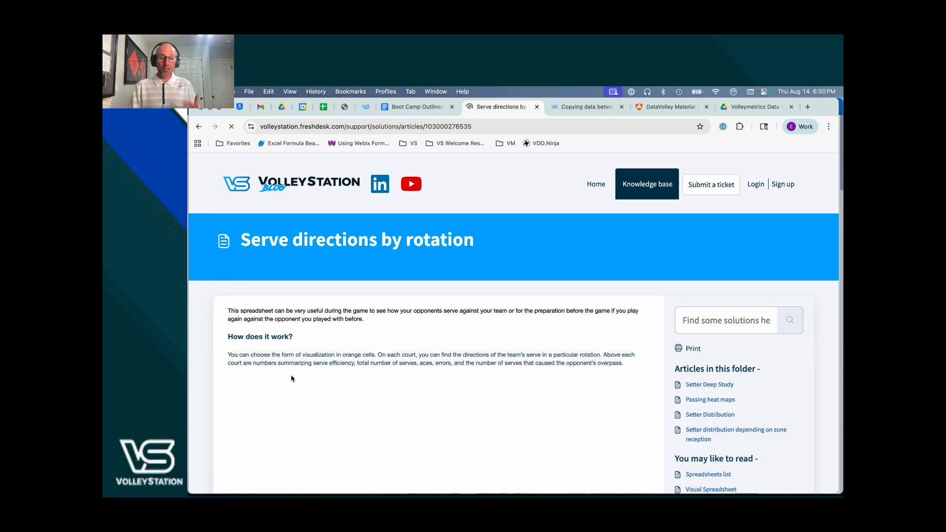
pyautogui.scroll(-3, 337, 363)
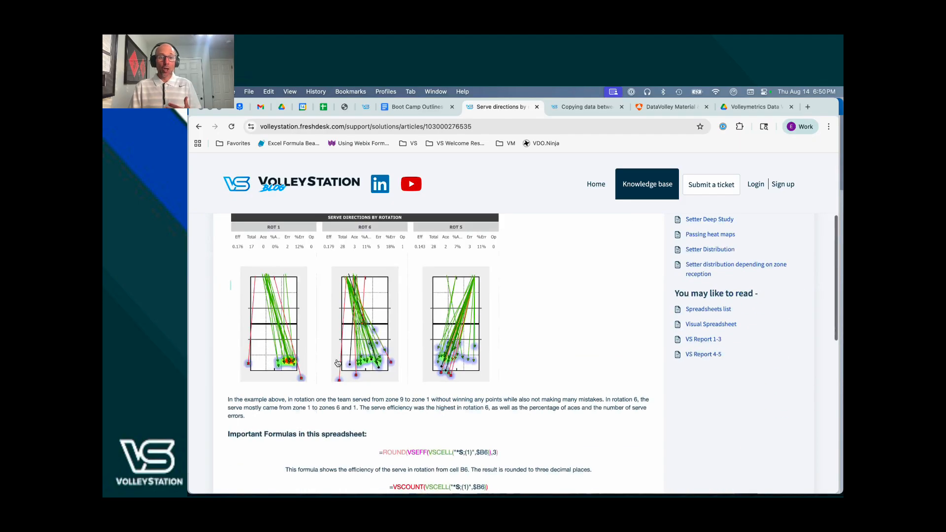
pyautogui.scroll(-10, 337, 363)
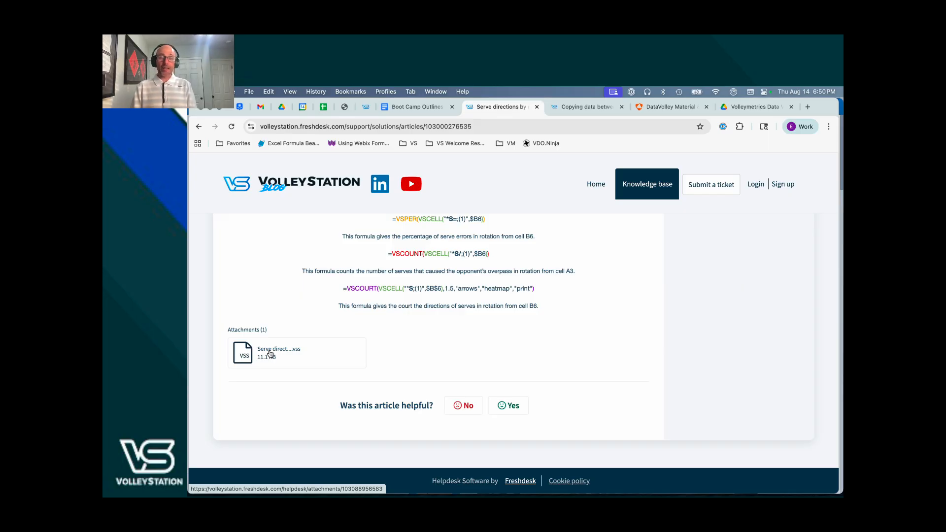
# - Return to VolleyStation Pro and scroll through the welcome page's dual coding setup section
pyautogui.press('super+Tab')
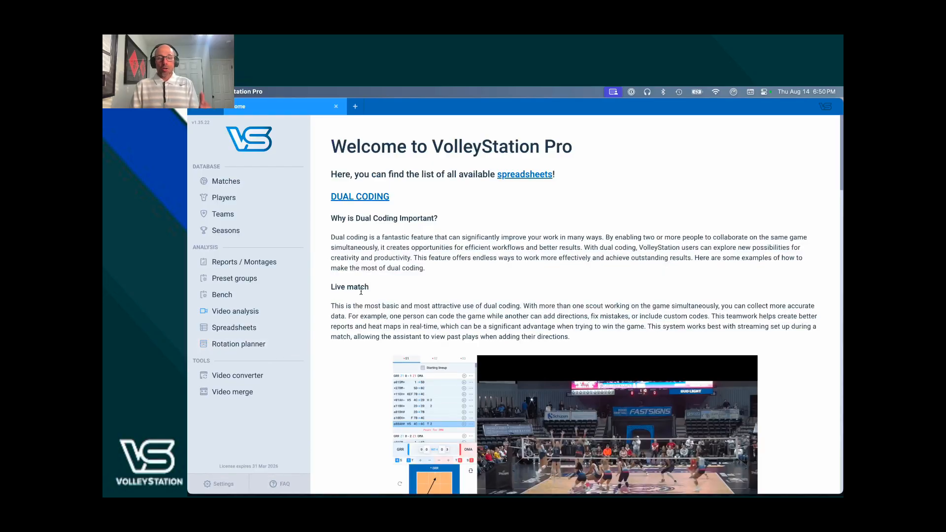
pyautogui.scroll(-5, 360, 294)
pyautogui.scroll(-14, 361, 291)
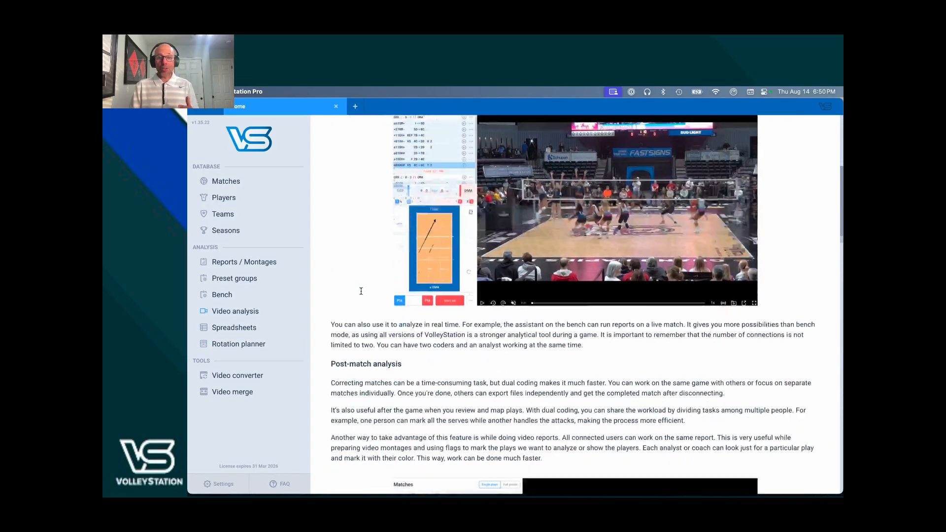
pyautogui.scroll(-5, 362, 291)
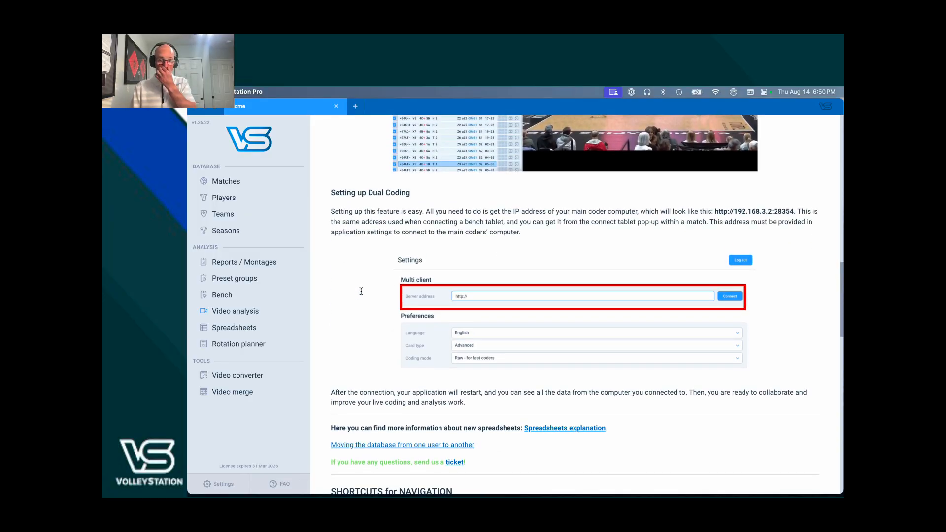
pyautogui.scroll(-5, 361, 292)
pyautogui.scroll(-4, 361, 294)
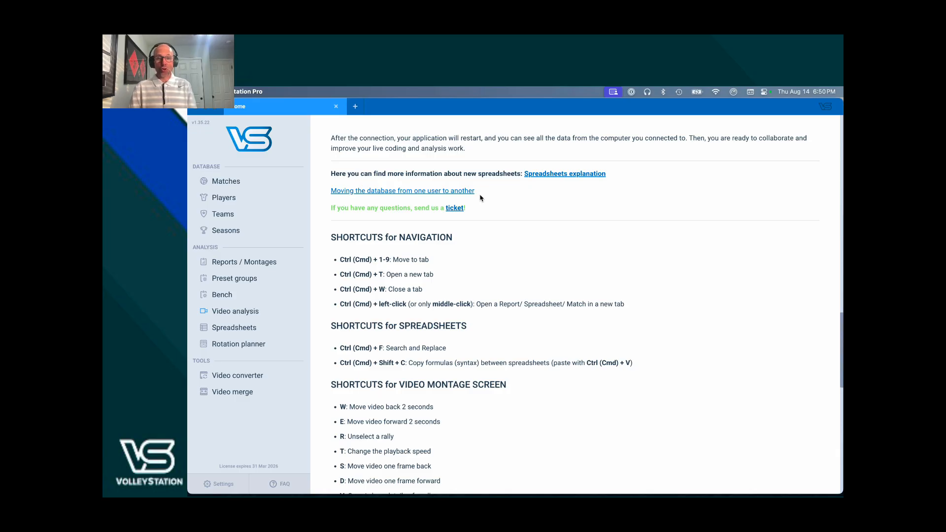
# - Switch to the browser's Copying data between computers article and read its Windows and macOS instructions
pyautogui.press('super+Tab')
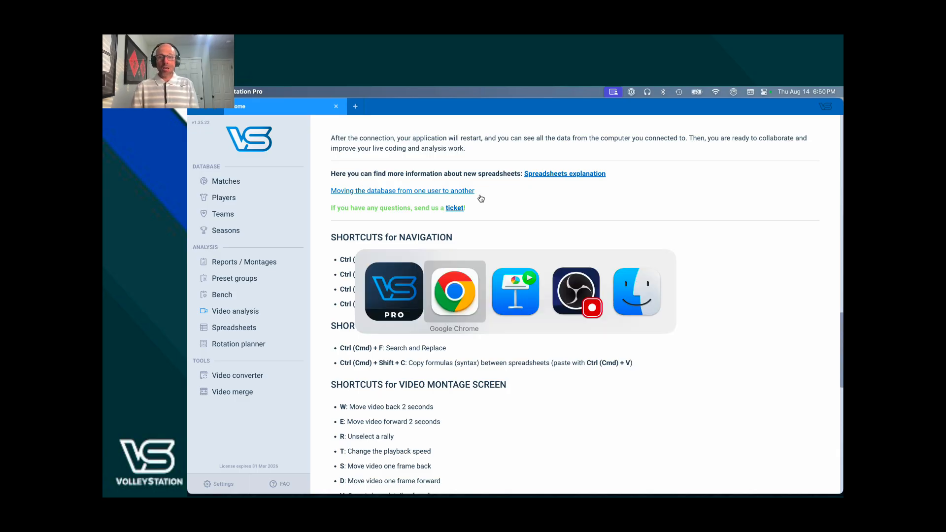
pyautogui.hotkey('ctrl', 'Tab')
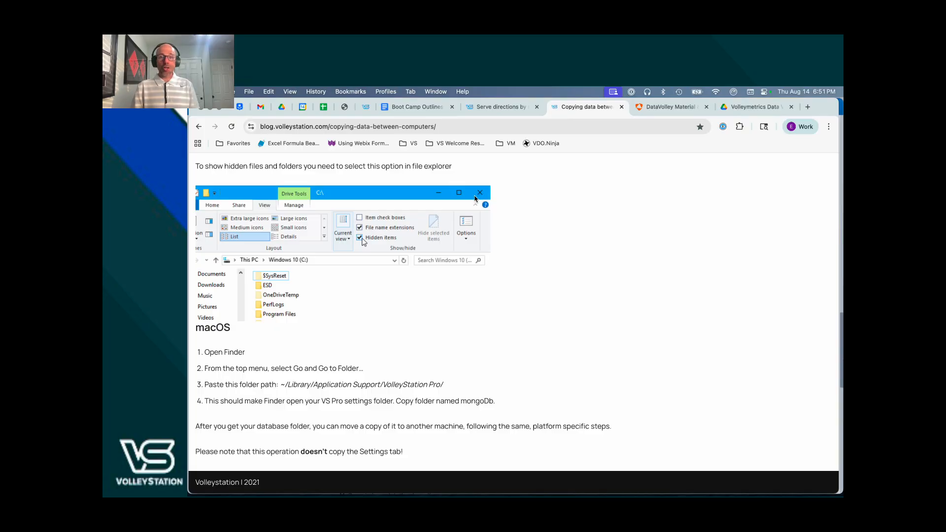
pyautogui.scroll(5, 475, 198)
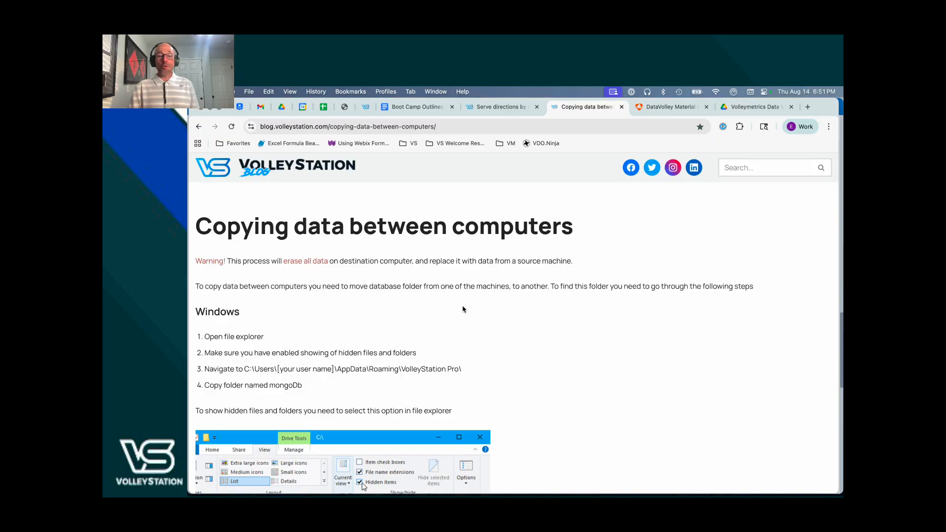
pyautogui.scroll(-5, 463, 309)
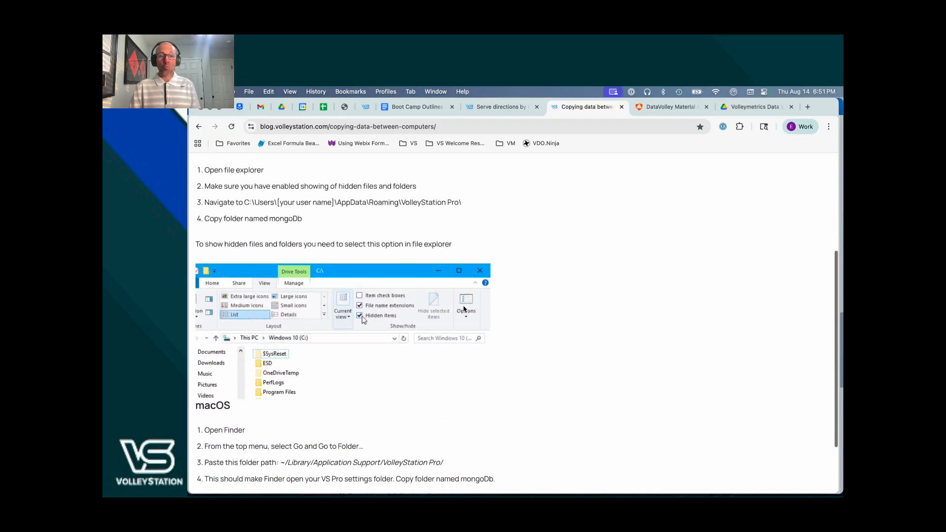
pyautogui.scroll(-1, 461, 310)
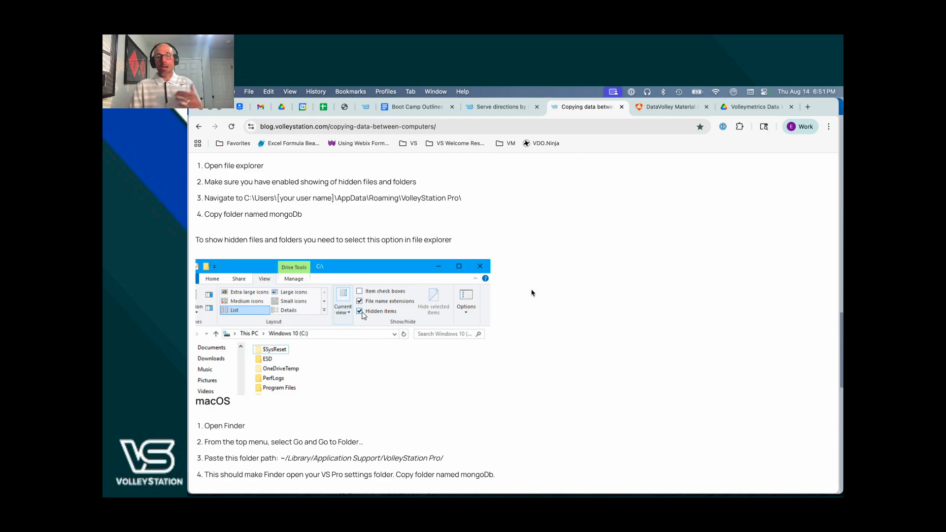
pyautogui.scroll(-3, 532, 293)
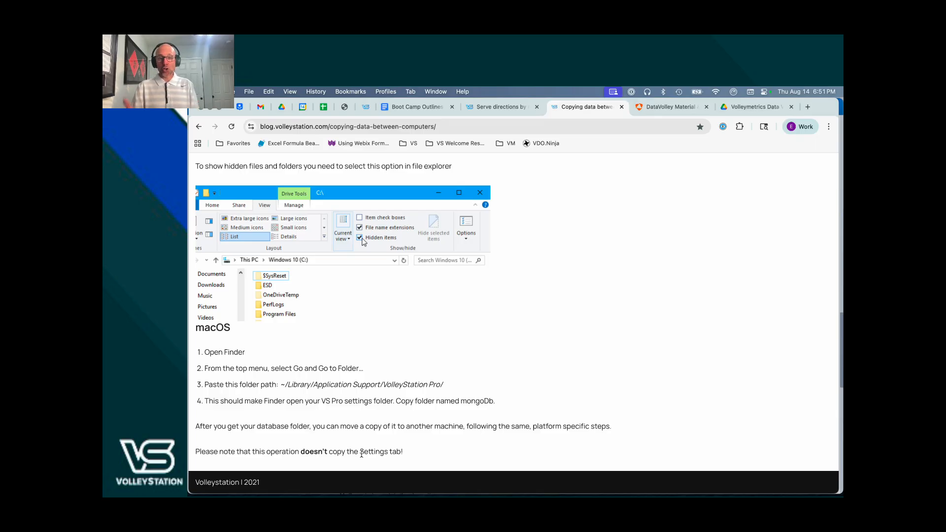
# - Return to VolleyStation Pro and review the welcome page's navigation, spreadsheet, video montage, scouting and command line shortcuts
pyautogui.press('super+Tab')
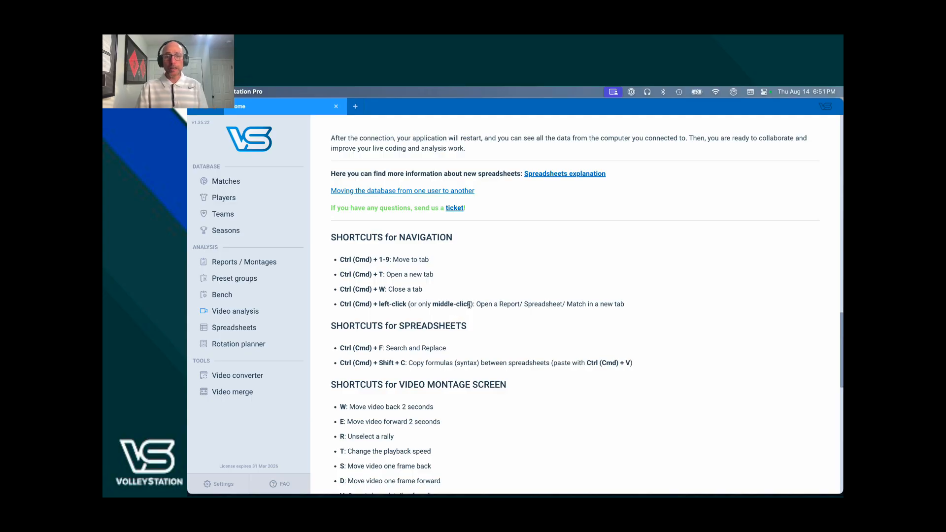
pyautogui.scroll(-3, 475, 303)
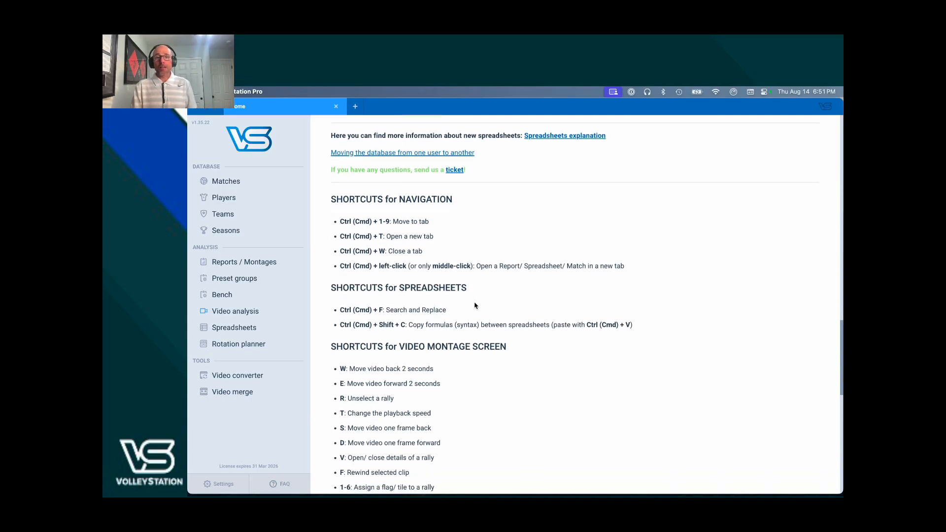
pyautogui.scroll(-2, 472, 304)
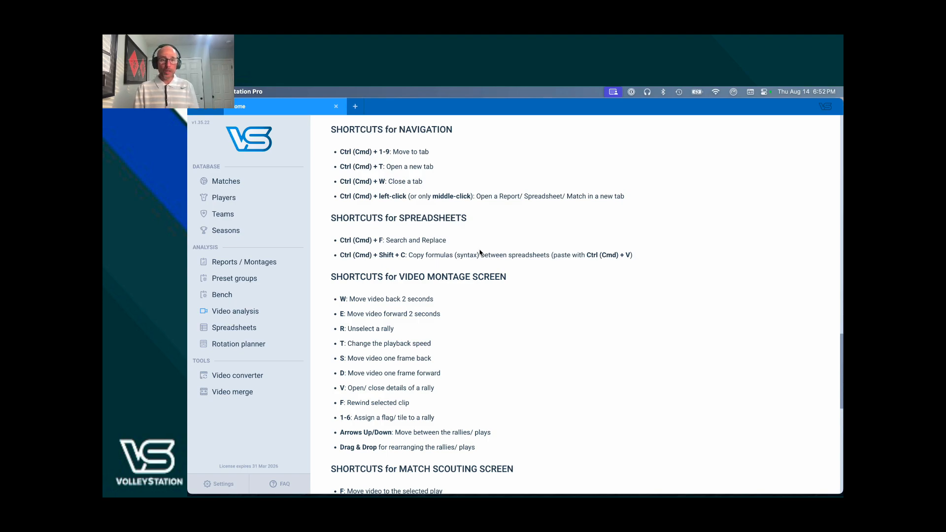
pyautogui.scroll(-3, 481, 254)
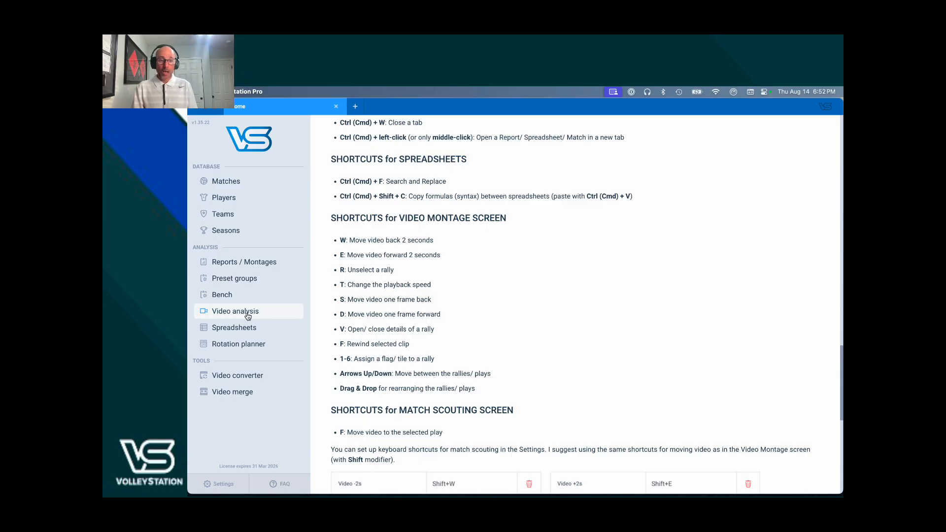
pyautogui.scroll(-5, 376, 312)
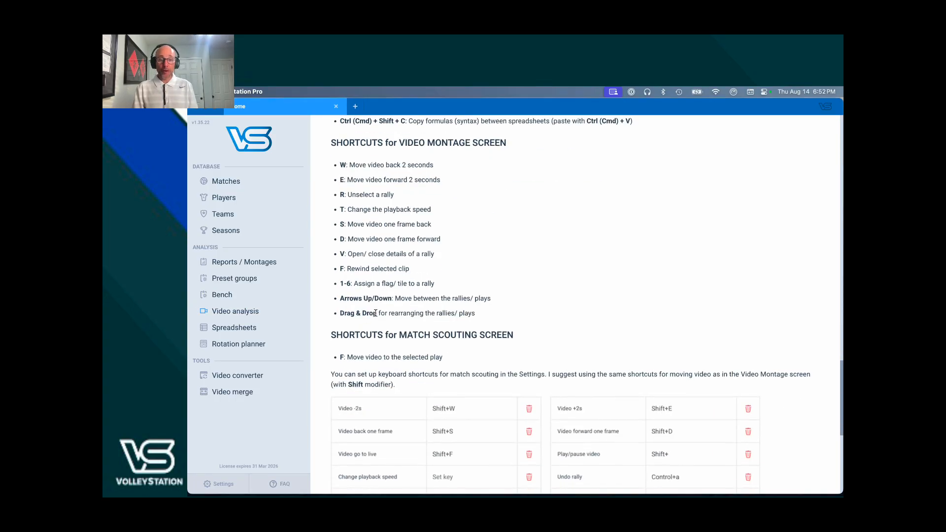
pyautogui.scroll(-3, 375, 313)
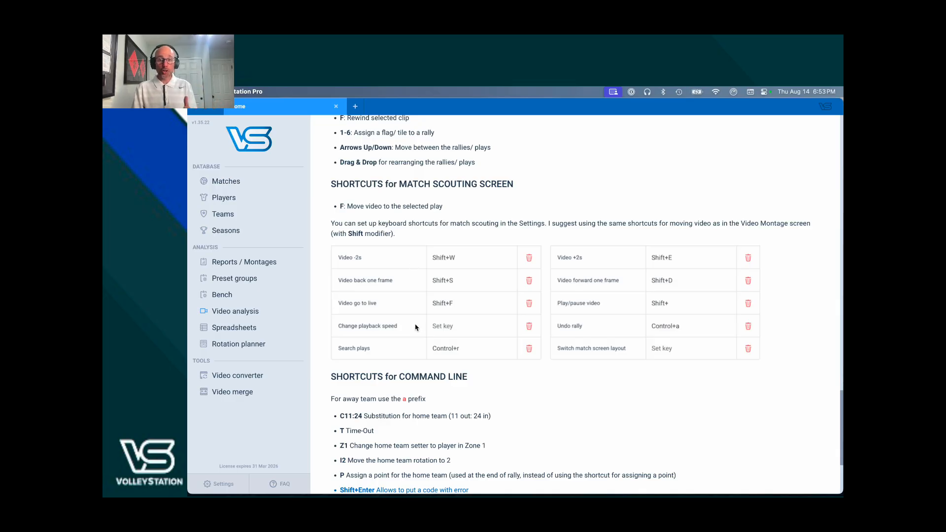
pyautogui.scroll(-5, 414, 327)
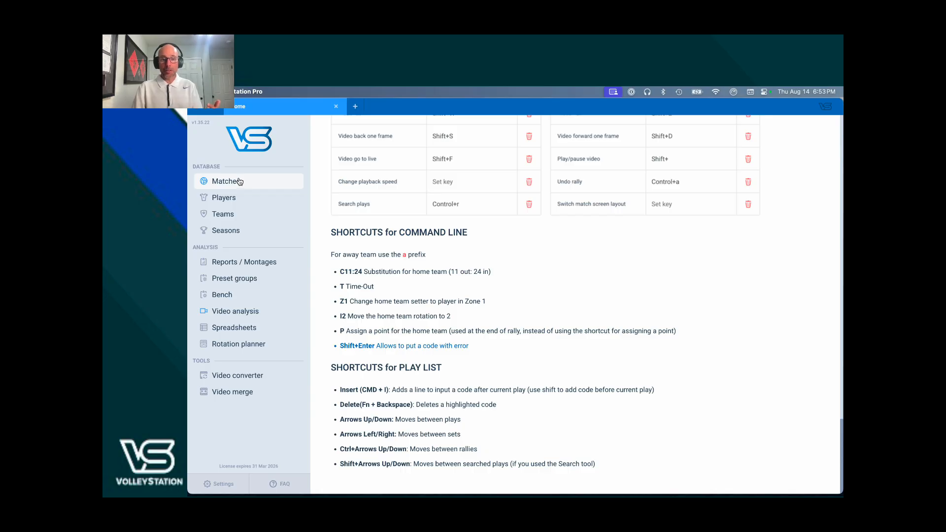
# - Open Settings and review the keyboard shortcuts, default codes, efficiency settings and match flow sections
pyautogui.click(220, 485)
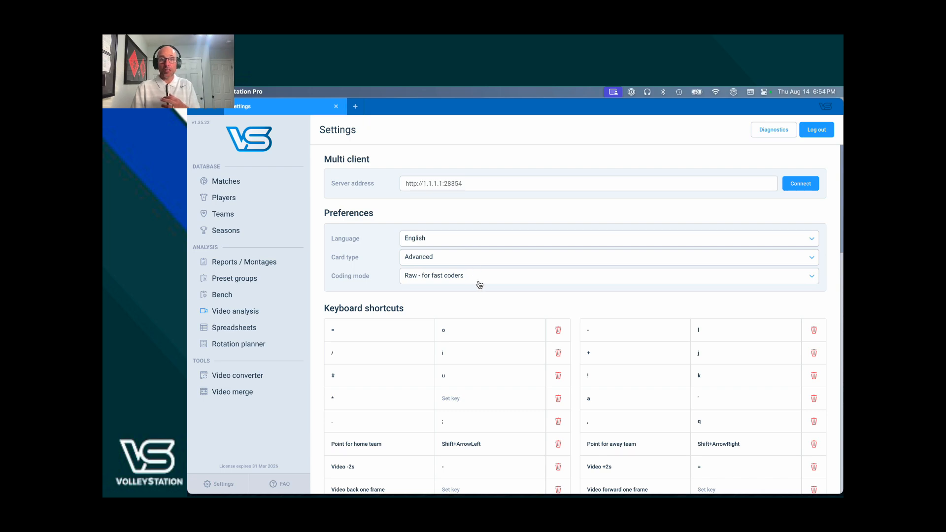
pyautogui.scroll(-5, 477, 269)
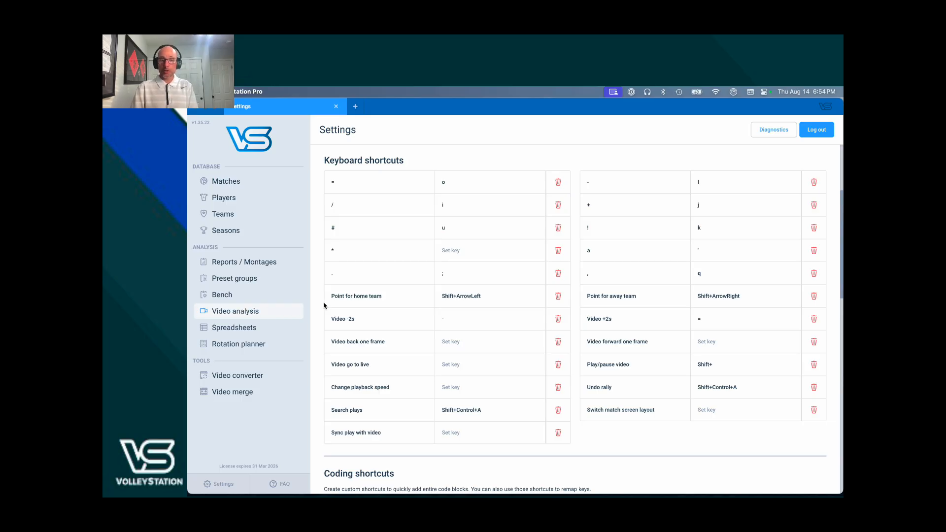
pyautogui.scroll(-4, 351, 295)
pyautogui.scroll(-15, 352, 295)
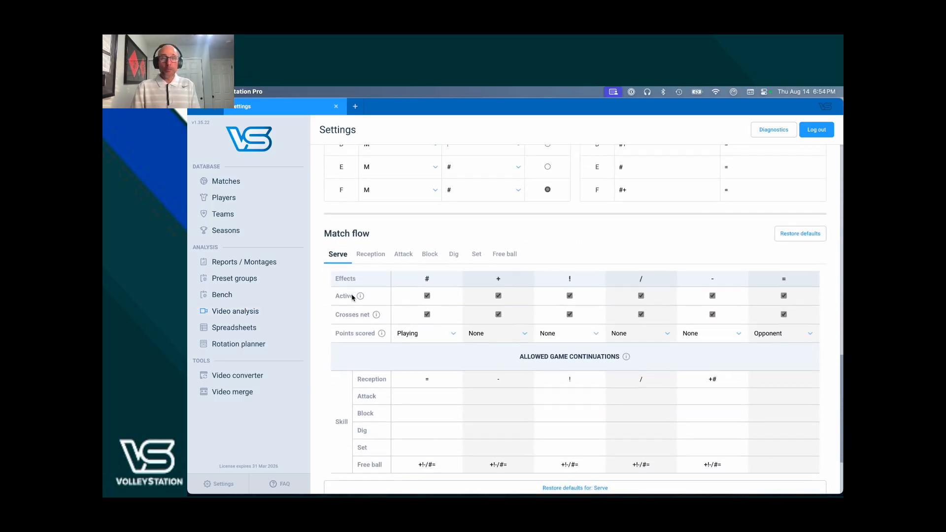
pyautogui.scroll(7, 350, 295)
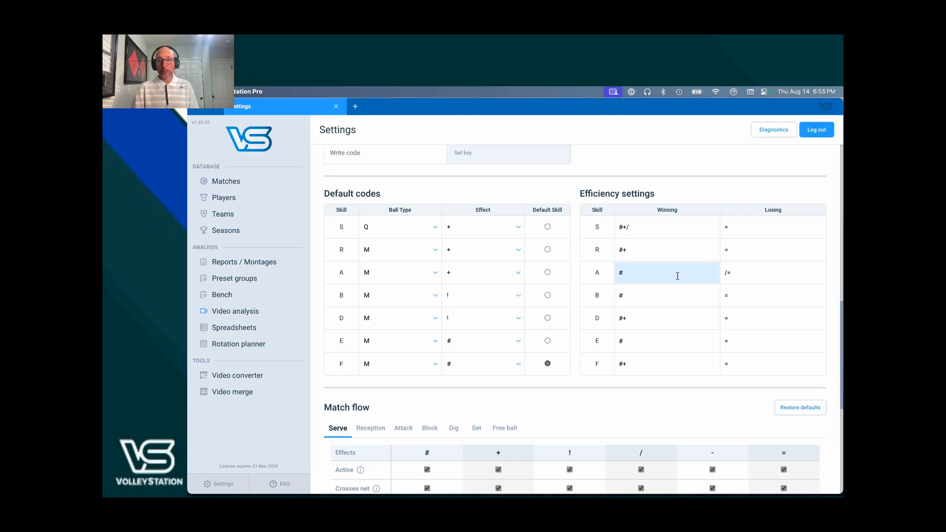
pyautogui.scroll(-10, 591, 359)
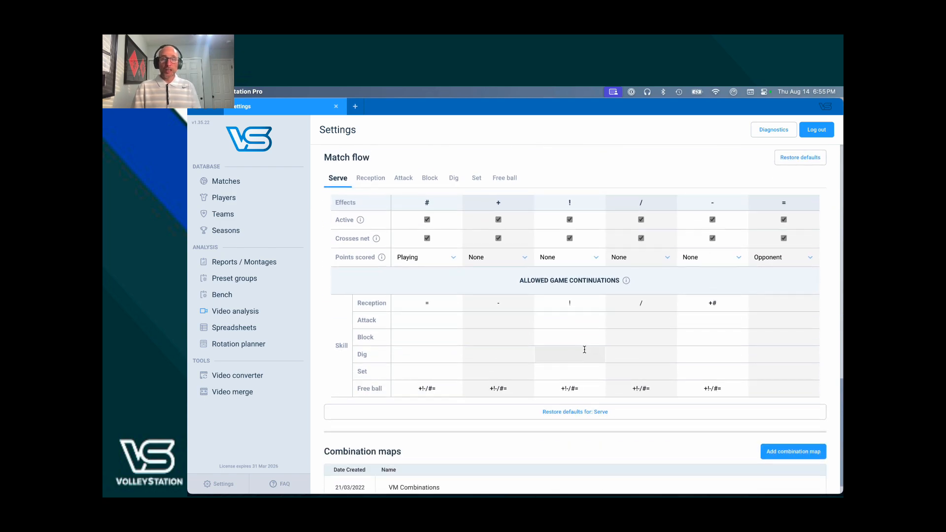
pyautogui.scroll(-1, 585, 349)
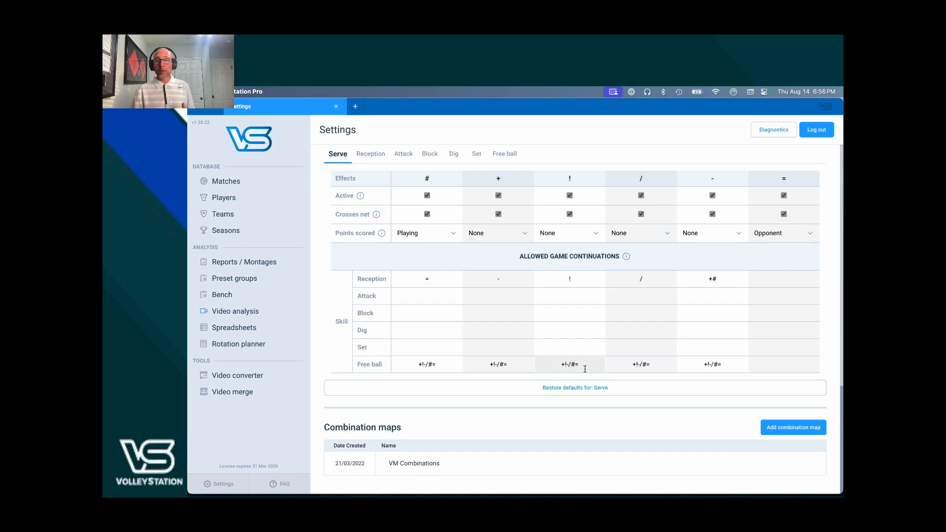
pyautogui.scroll(5, 585, 369)
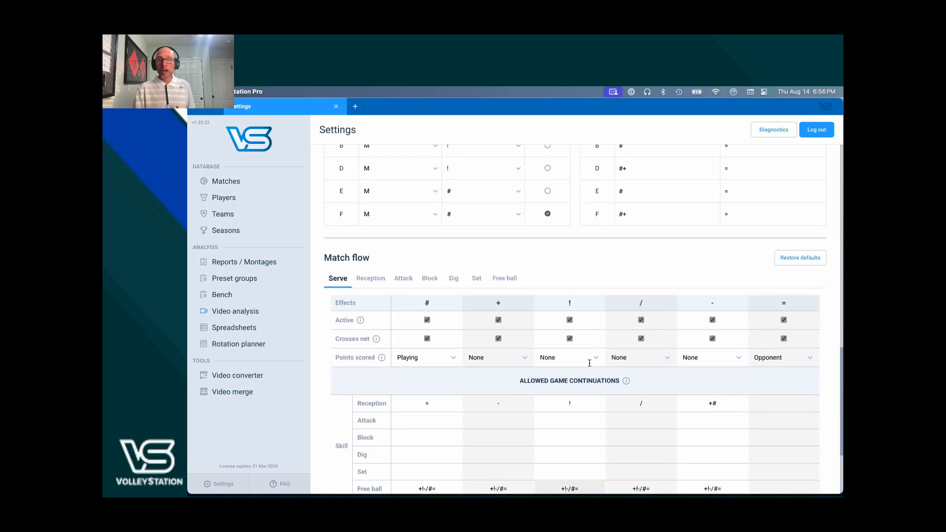
pyautogui.scroll(-1, 589, 364)
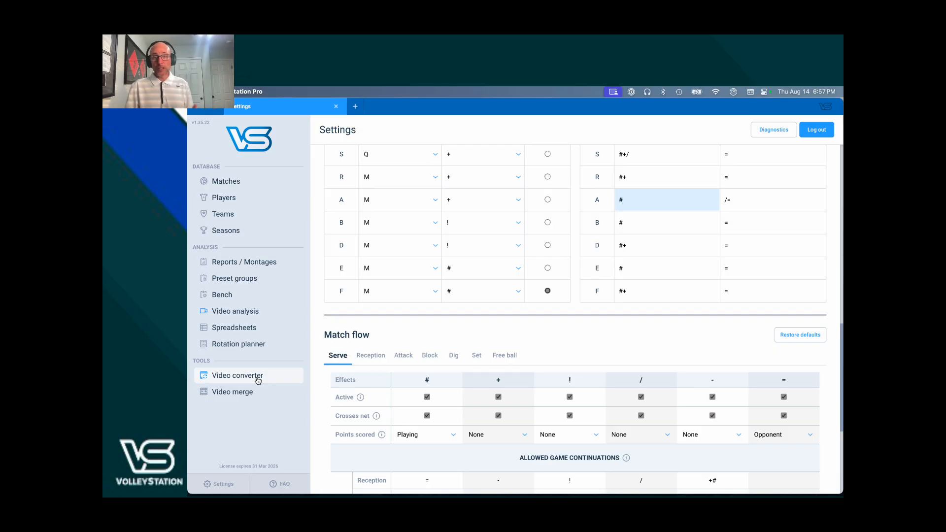
# - Open the Video converter and load ATL-ATX.mp4 from the LOVB Playoffs folder
pyautogui.click(256, 378)
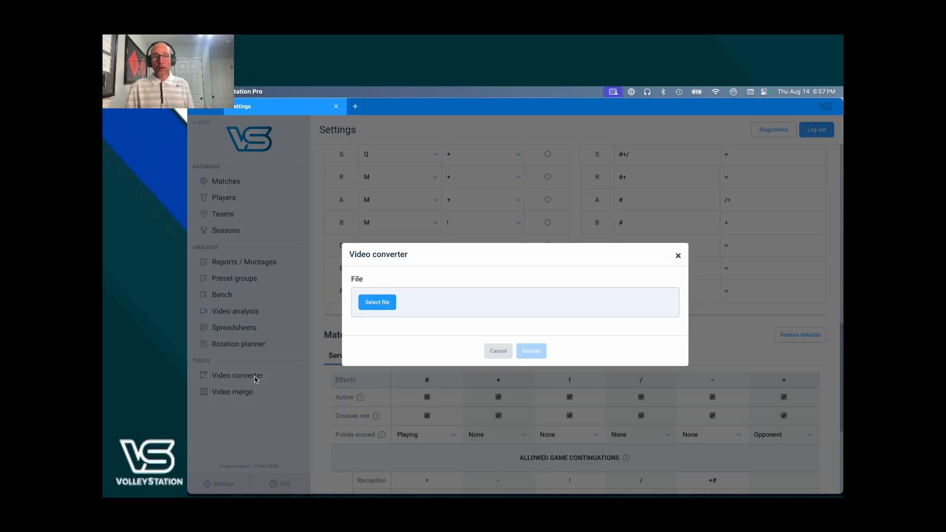
pyautogui.click(380, 303)
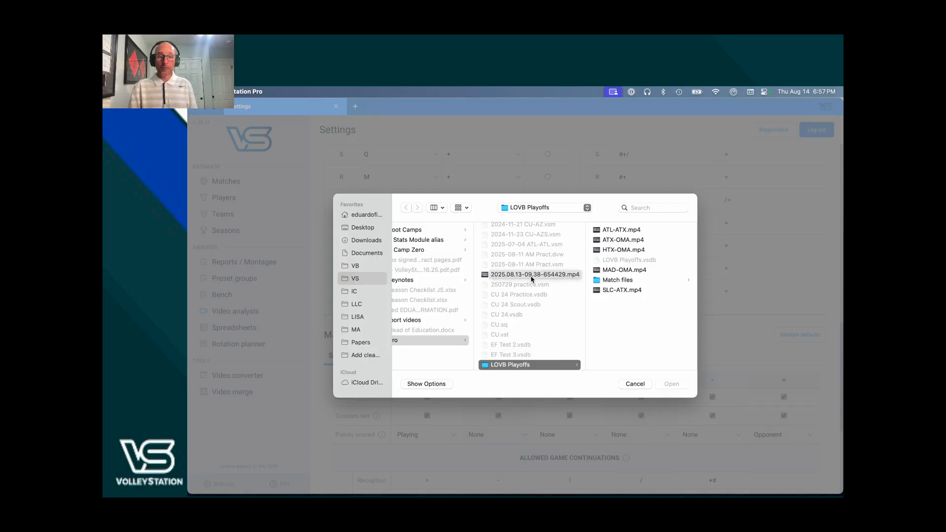
pyautogui.click(623, 230)
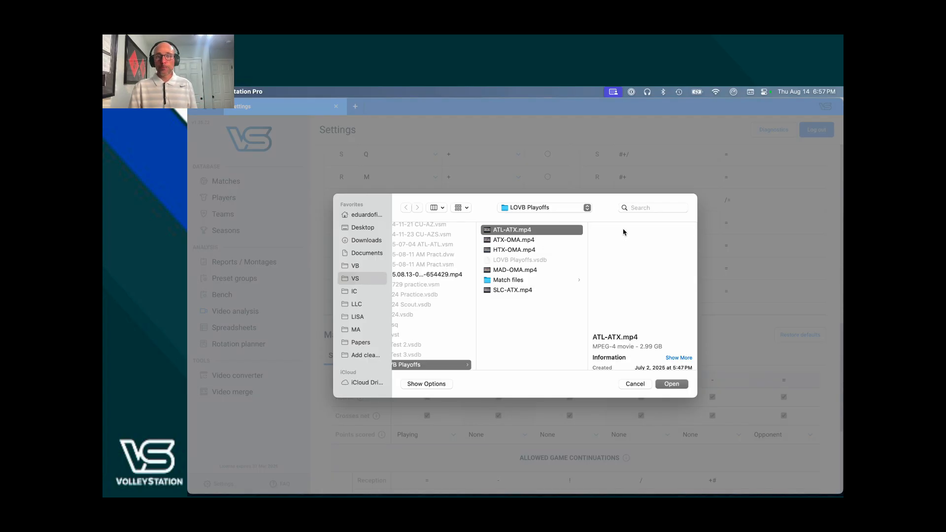
pyautogui.click(679, 386)
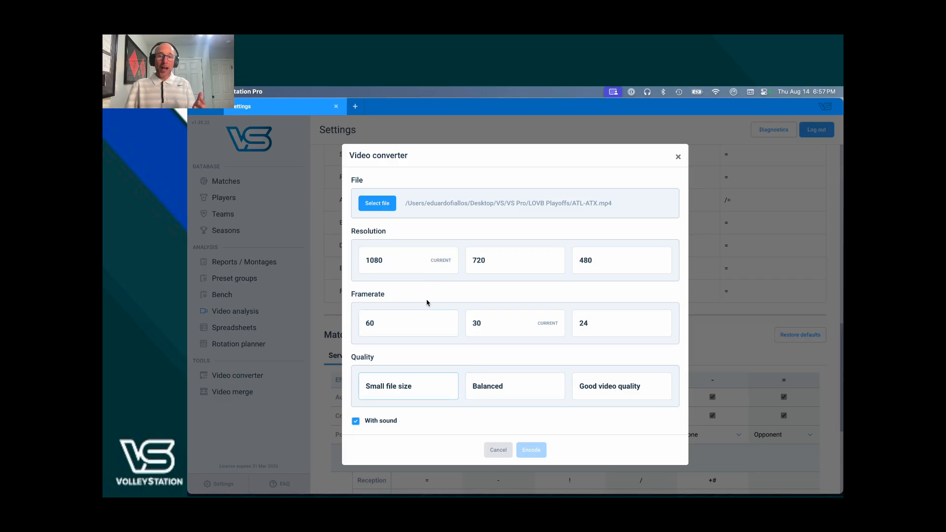
# - Choose 1080 resolution, 30 framerate and Small file size quality, and turn off With sound
pyautogui.click(418, 261)
pyautogui.click(517, 330)
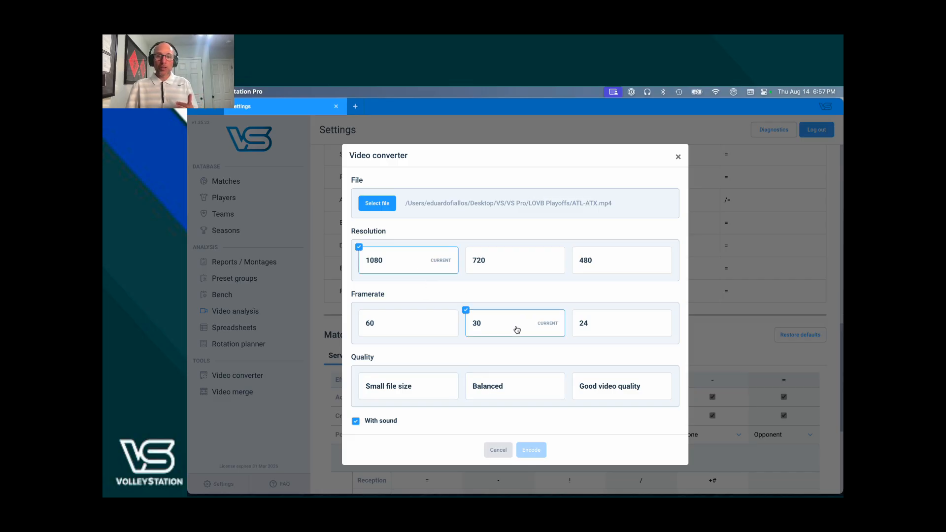
pyautogui.click(503, 391)
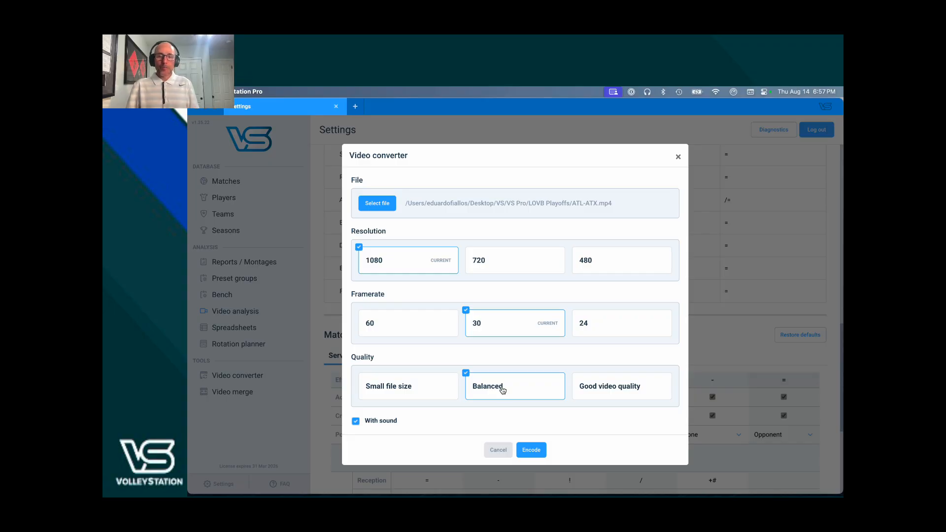
pyautogui.click(418, 392)
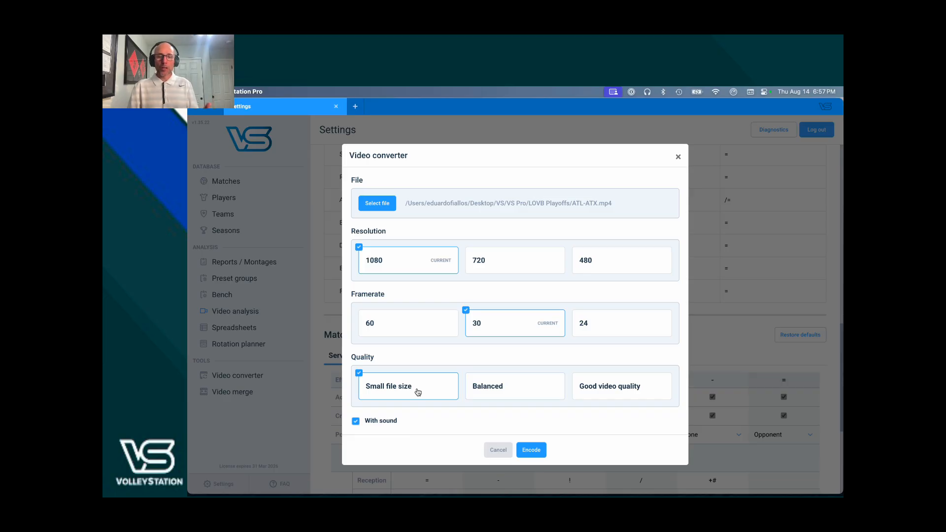
pyautogui.click(388, 423)
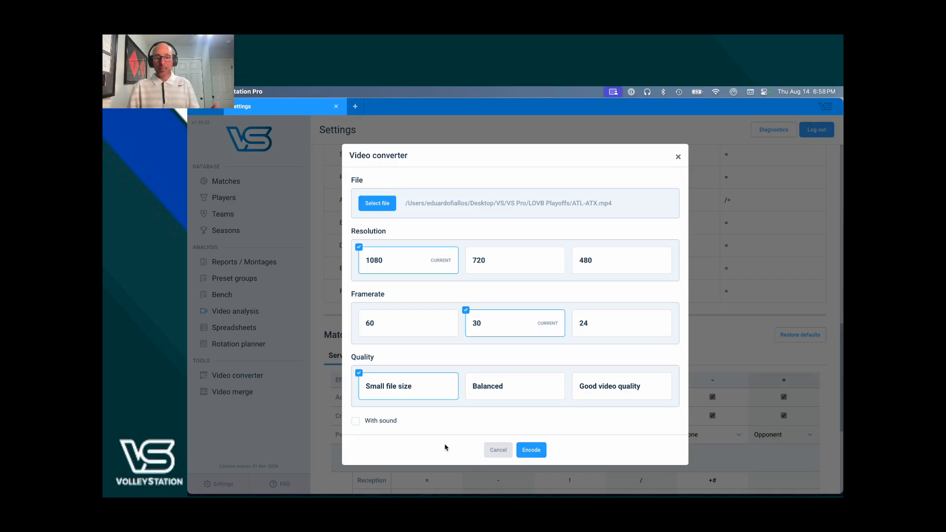
# - Encode the video, saving it as output.mp4 in the LOVB Playoffs folder
pyautogui.click(534, 451)
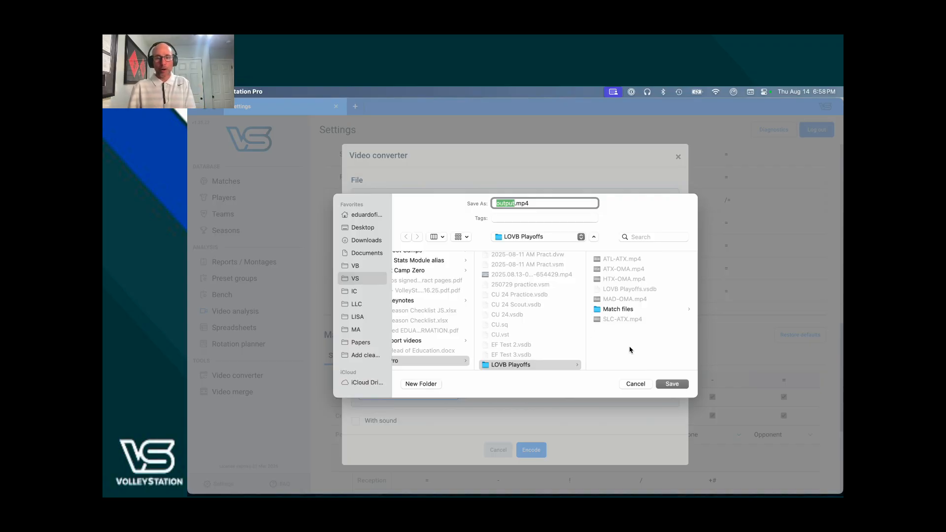
pyautogui.click(671, 384)
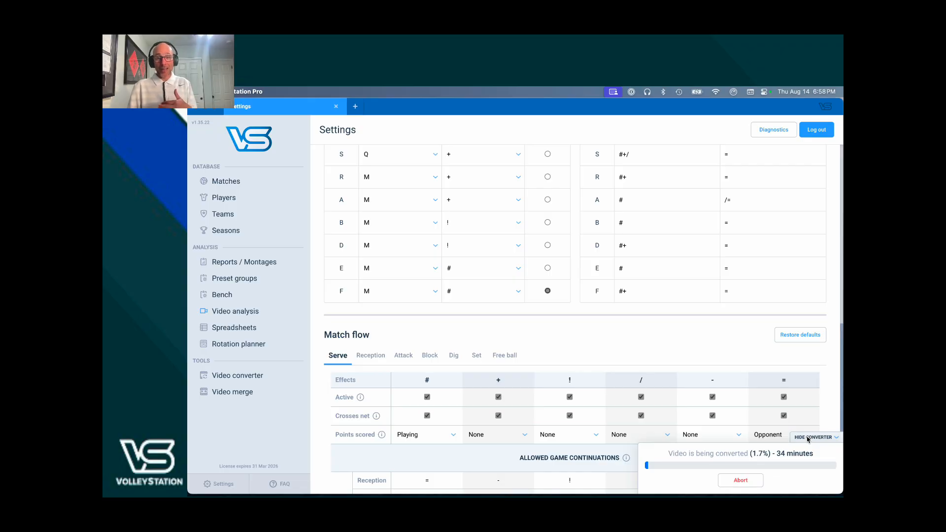
# - Abort the running video conversion and close the termination notice
pyautogui.scroll(-1, 595, 299)
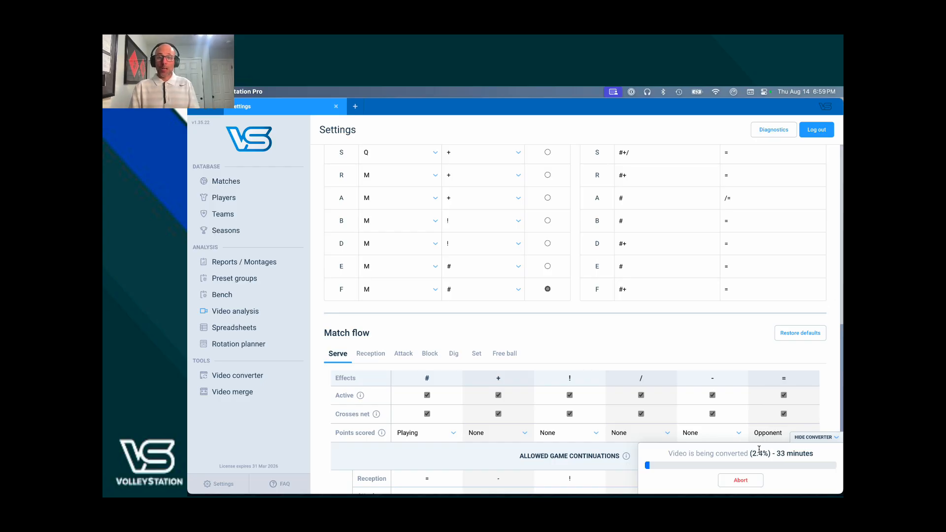
pyautogui.click(745, 482)
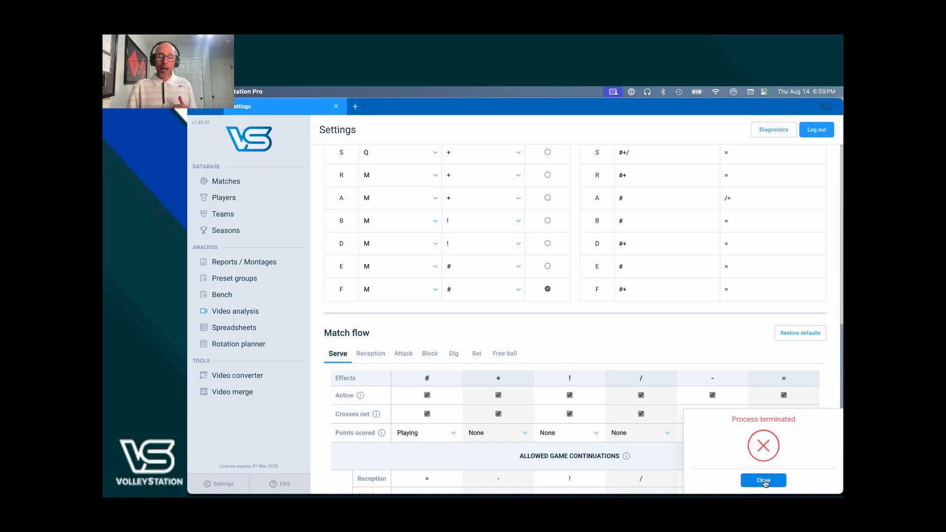
pyautogui.click(764, 483)
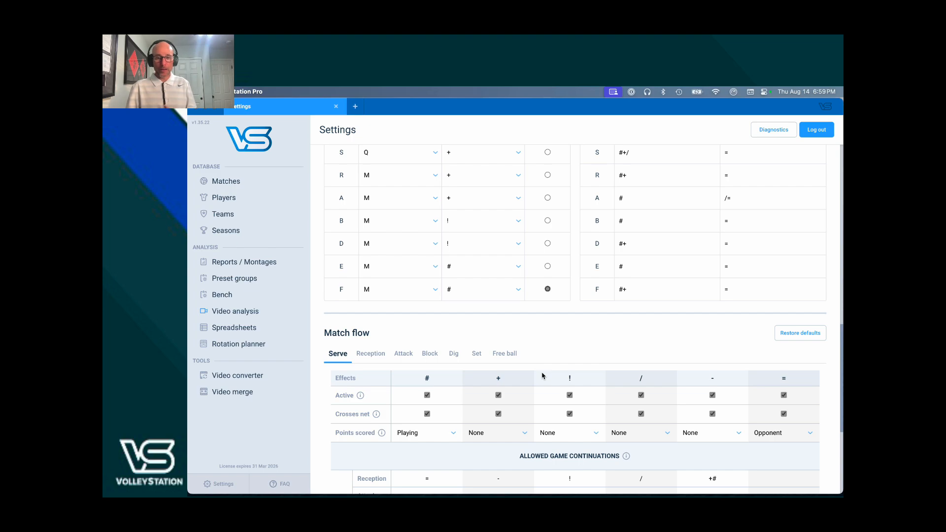
# - Open Video merge and select ATL-ATX.mp4, MAD-OMA.mp4 and SLC-ATX.mp4 from LOVB Playoffs
pyautogui.click(241, 394)
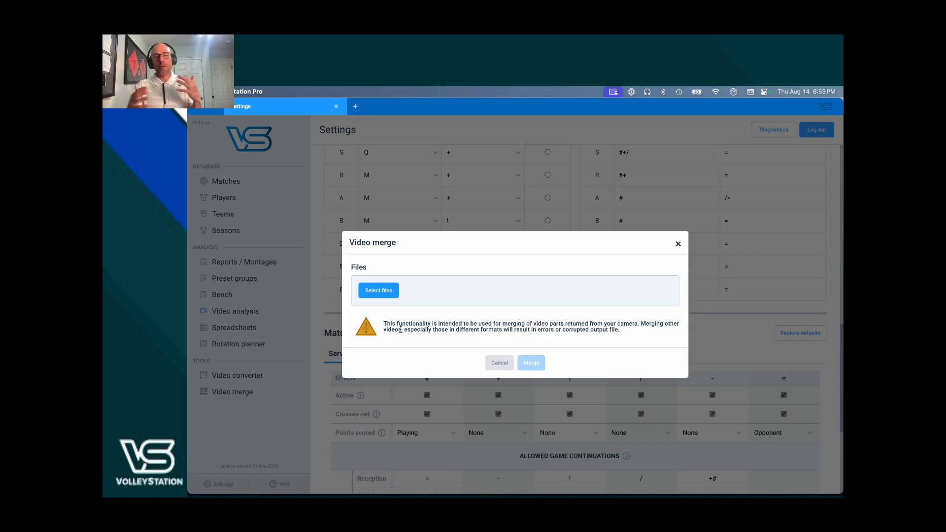
pyautogui.click(383, 291)
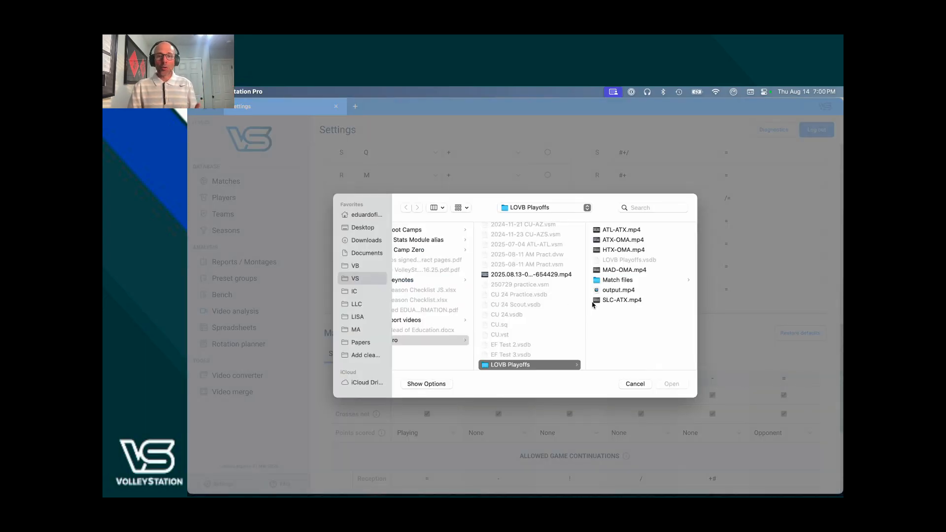
pyautogui.click(614, 230)
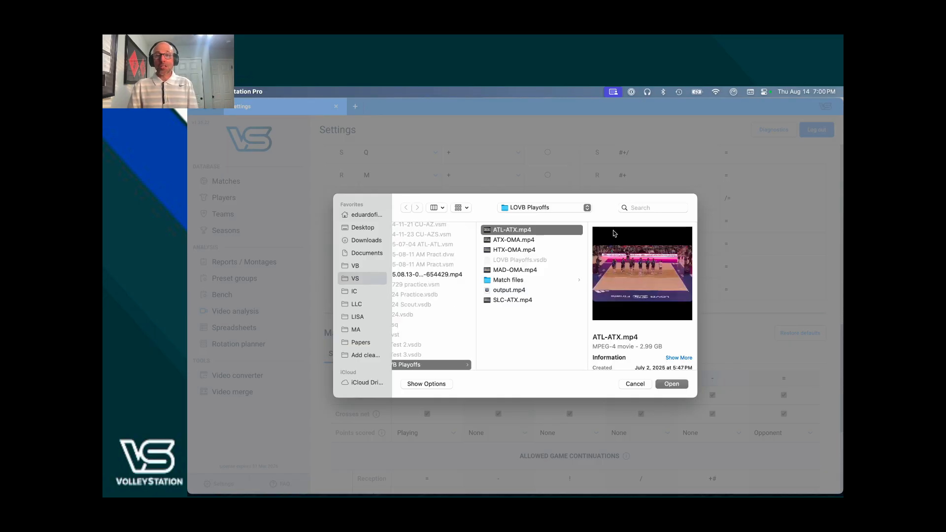
pyautogui.keyDown('shift'); pyautogui.click(542, 251); pyautogui.keyUp('shift')
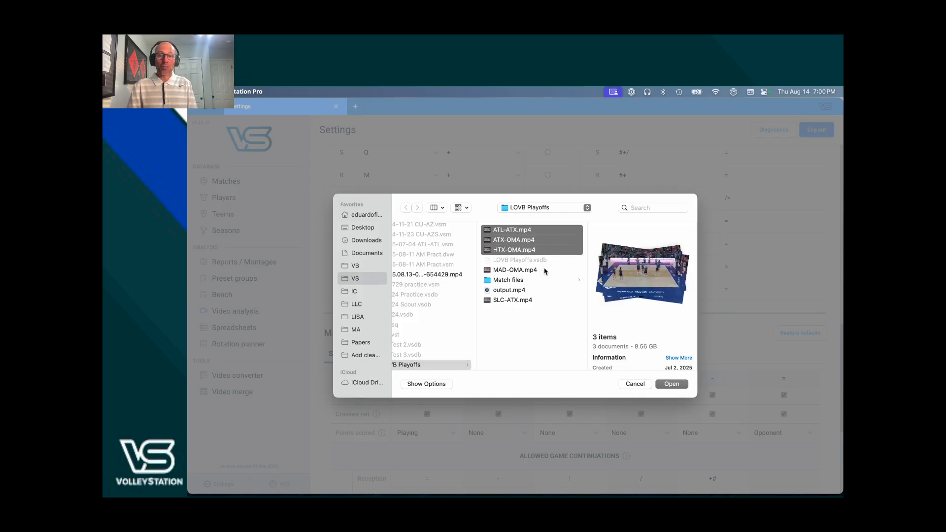
pyautogui.click(540, 300)
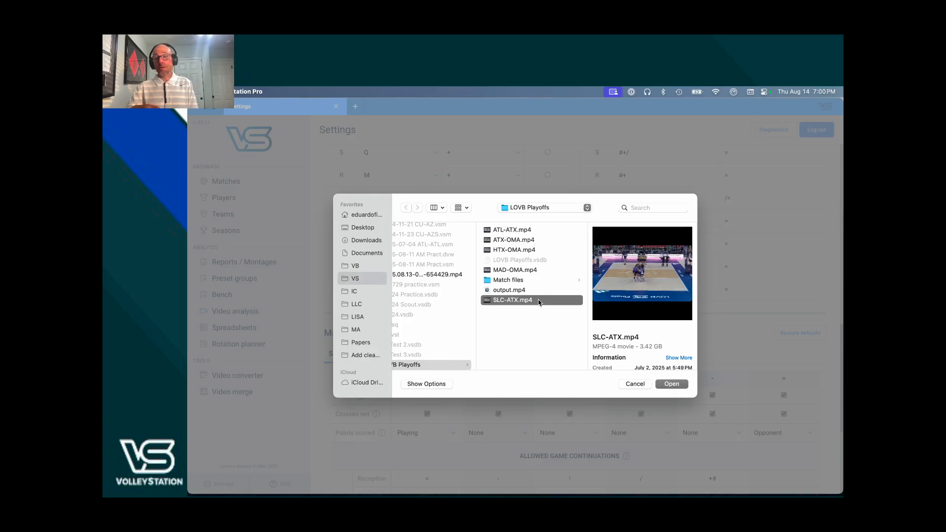
pyautogui.keyDown('super'); pyautogui.click(533, 271); pyautogui.keyUp('super')
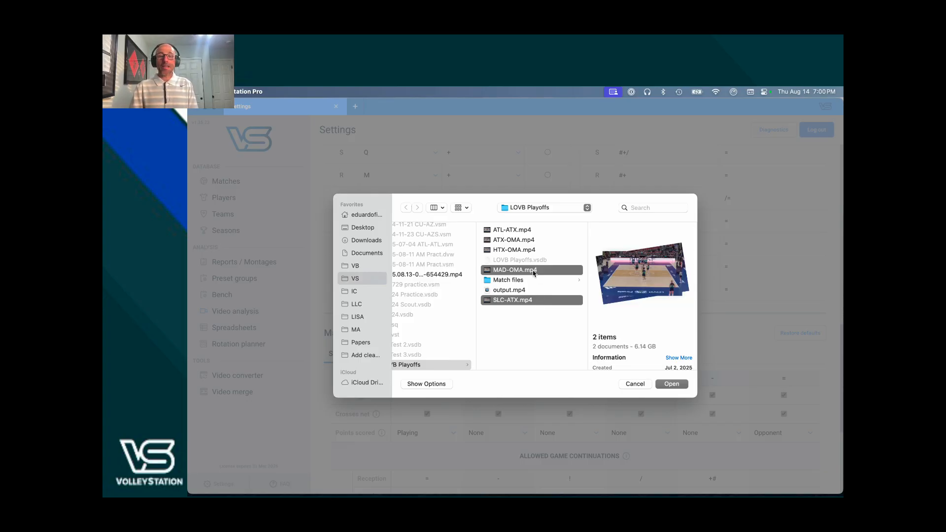
pyautogui.keyDown('super'); pyautogui.click(525, 233); pyautogui.keyUp('super')
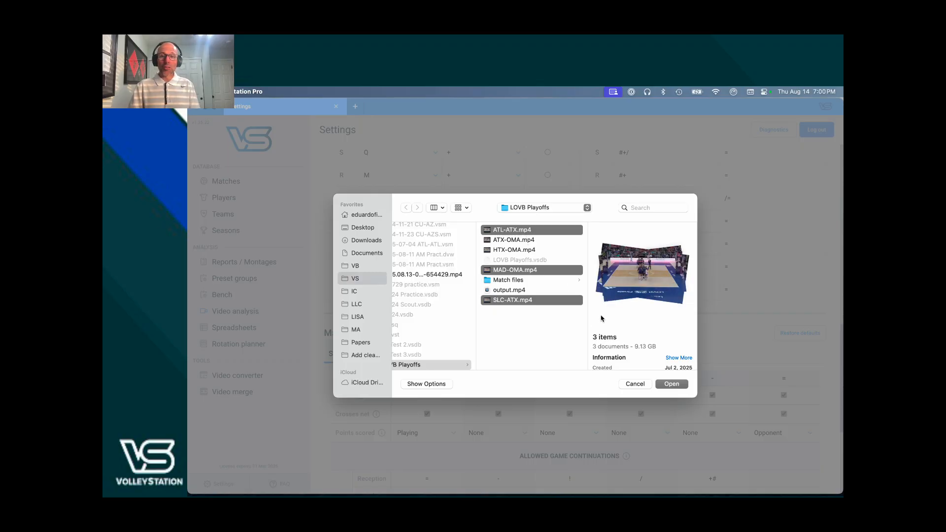
pyautogui.click(675, 385)
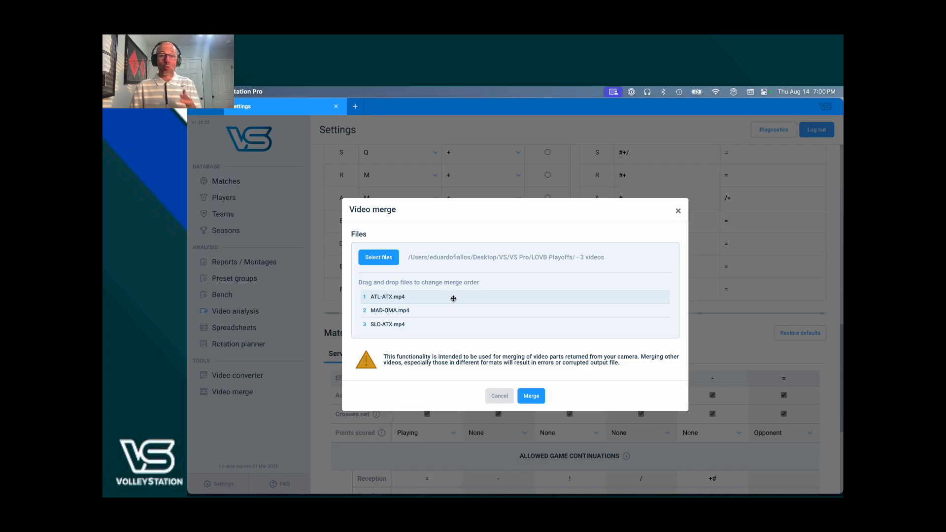
# - Reorder the merge list so SLC-ATX.mp4 is first and ATL-ATX.mp4 last, and start merging
pyautogui.moveTo(453, 299)
pyautogui.mouseDown()
pyautogui.moveTo(453, 321)
pyautogui.moveTo(450, 299)
pyautogui.mouseUp()
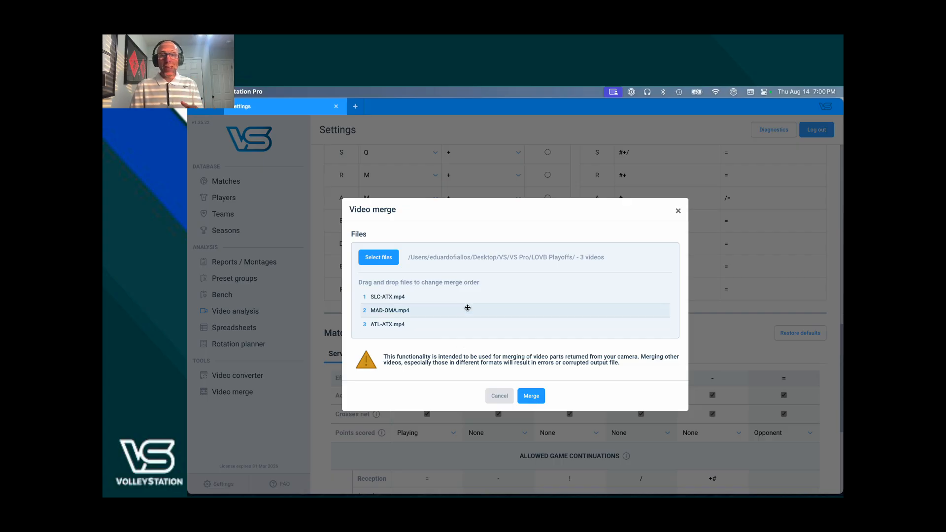
pyautogui.click(529, 396)
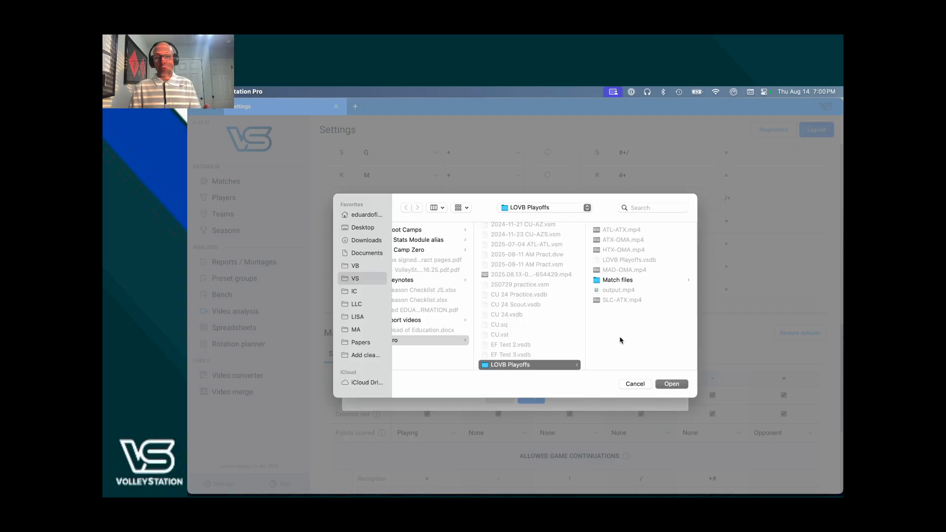
pyautogui.click(671, 384)
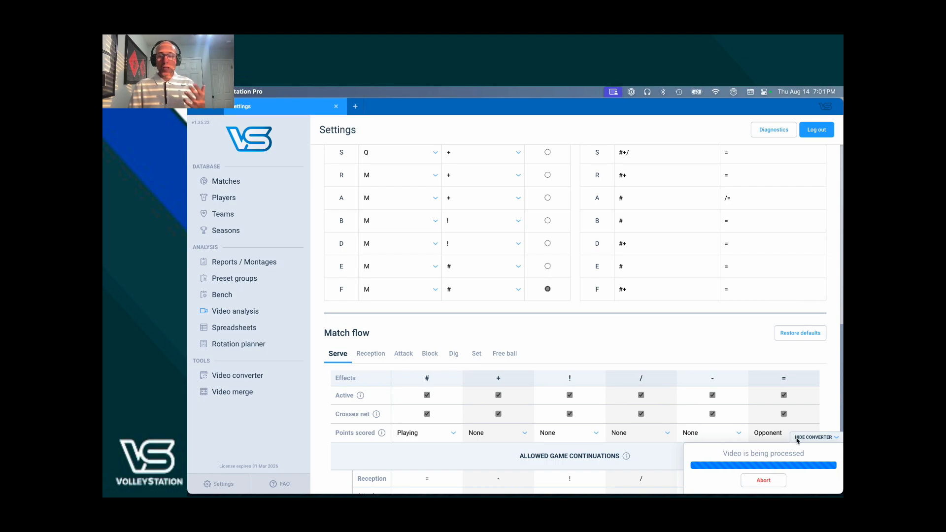
# - Abort the merge process and close the termination notice
pyautogui.click(768, 481)
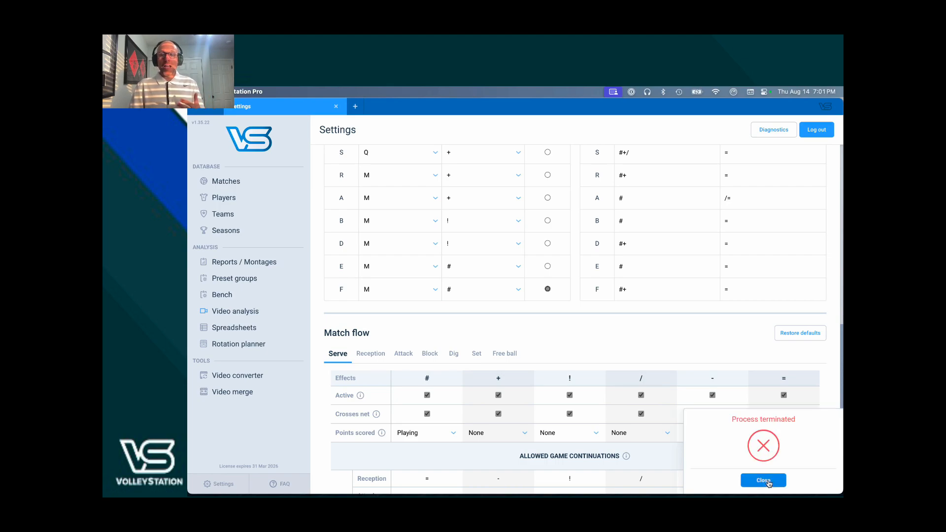
pyautogui.click(768, 482)
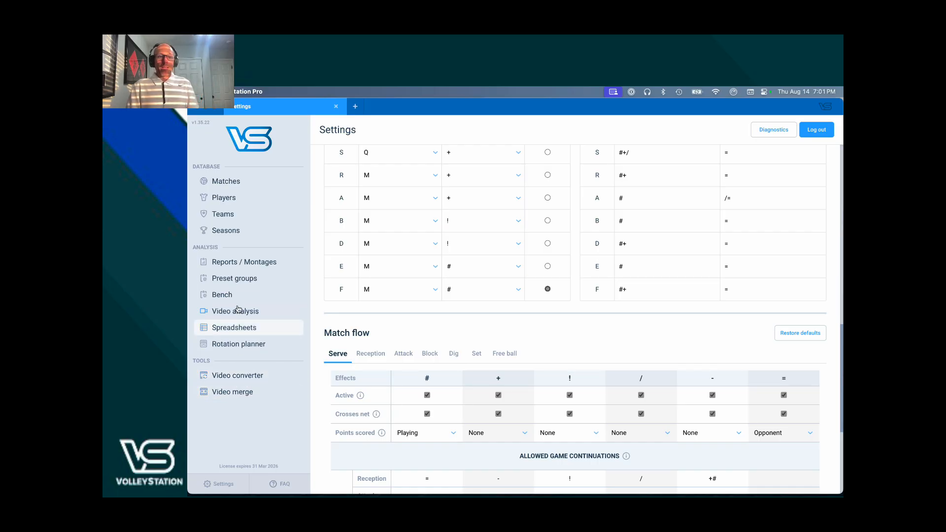
# - Open the Boot Camp Zero season for editing and select its code field
pyautogui.click(241, 233)
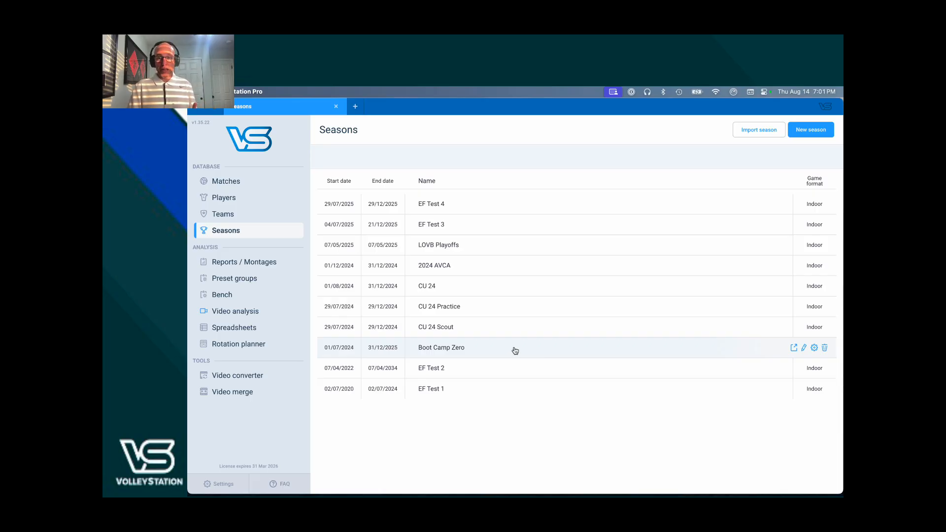
pyautogui.click(806, 131)
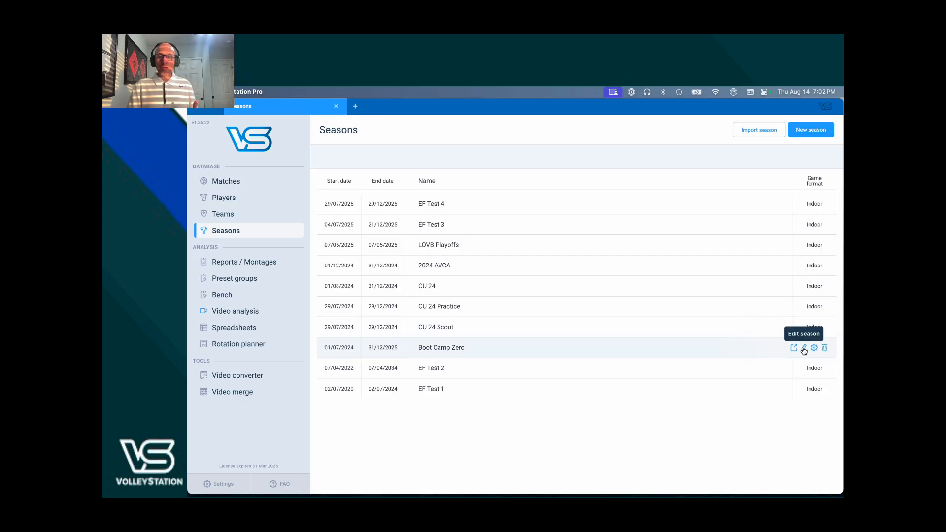
pyautogui.click(805, 348)
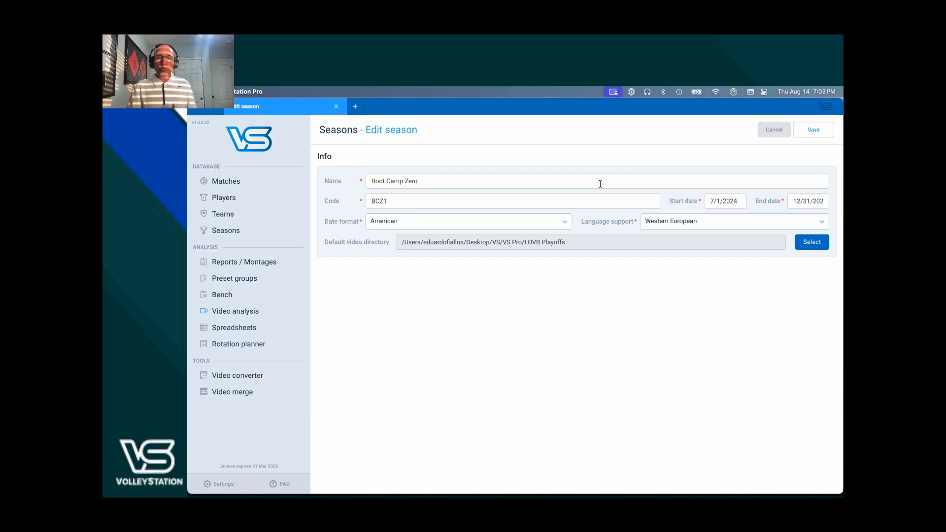
pyautogui.doubleClick(569, 202)
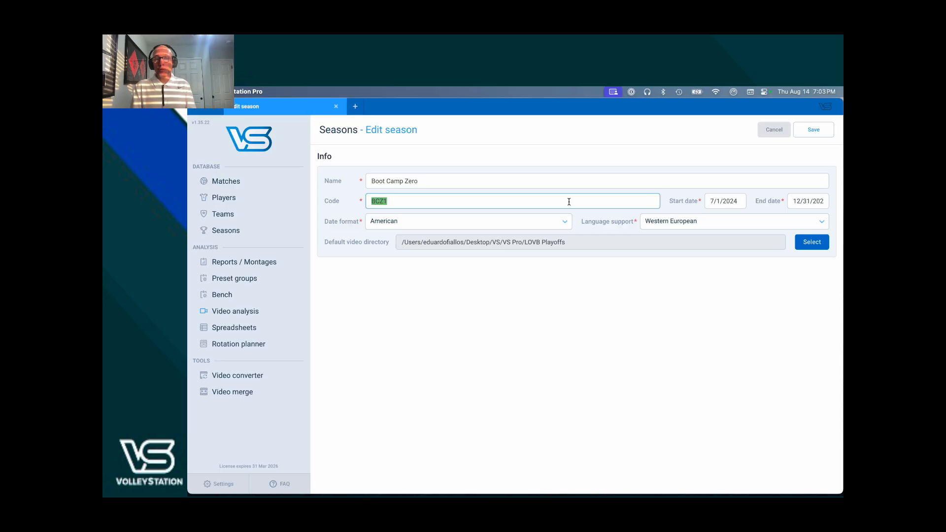
pyautogui.click(569, 202)
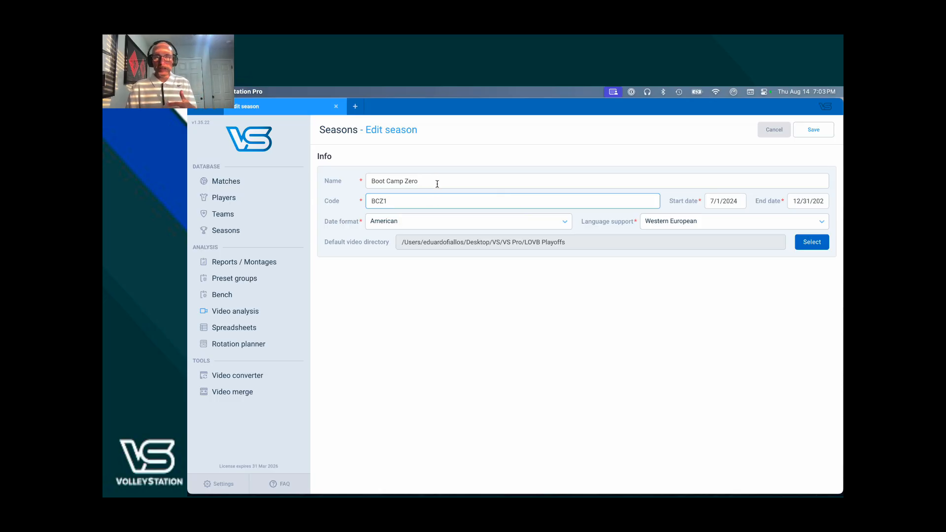
# - Set the season's start date to 7/1/2020 using the date picker
pyautogui.click(738, 202)
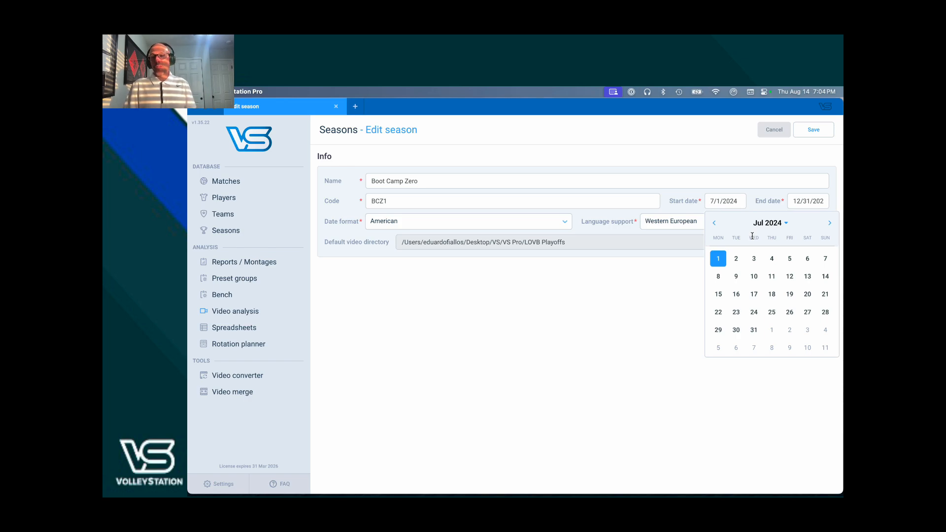
pyautogui.click(763, 225)
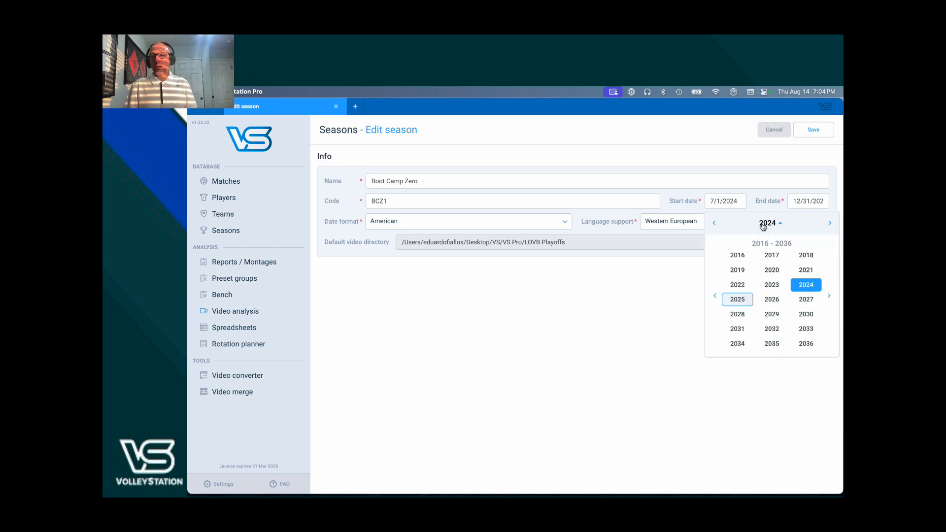
pyautogui.click(770, 274)
pyautogui.click(732, 284)
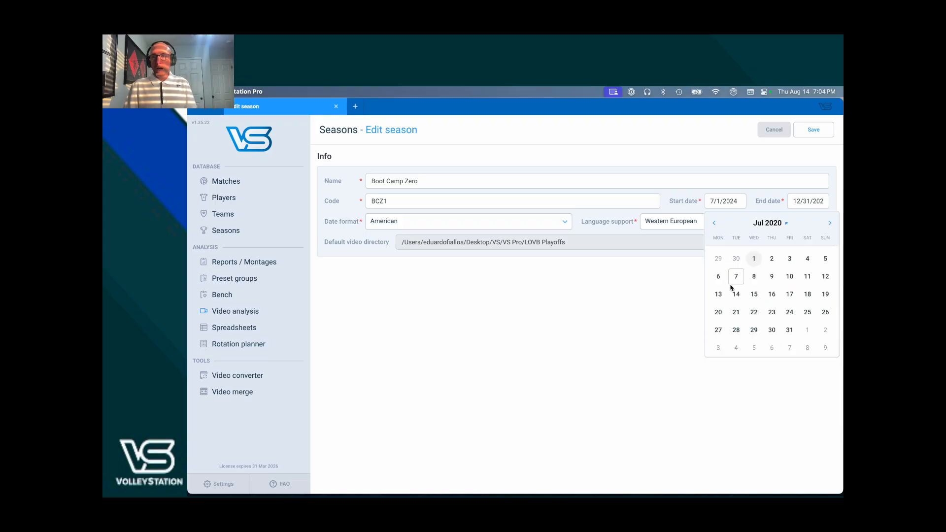
pyautogui.click(755, 259)
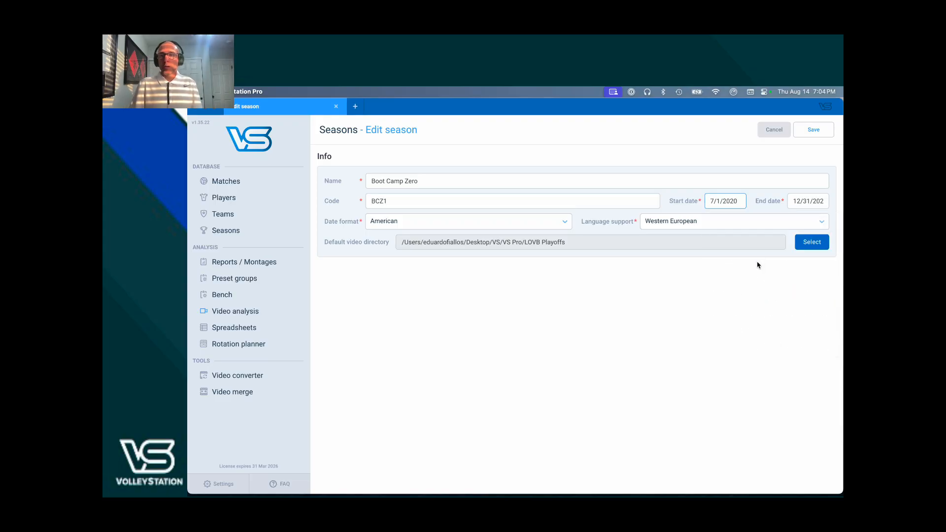
# - Set the season's end date to 7/1/2026 using the date picker
pyautogui.click(808, 202)
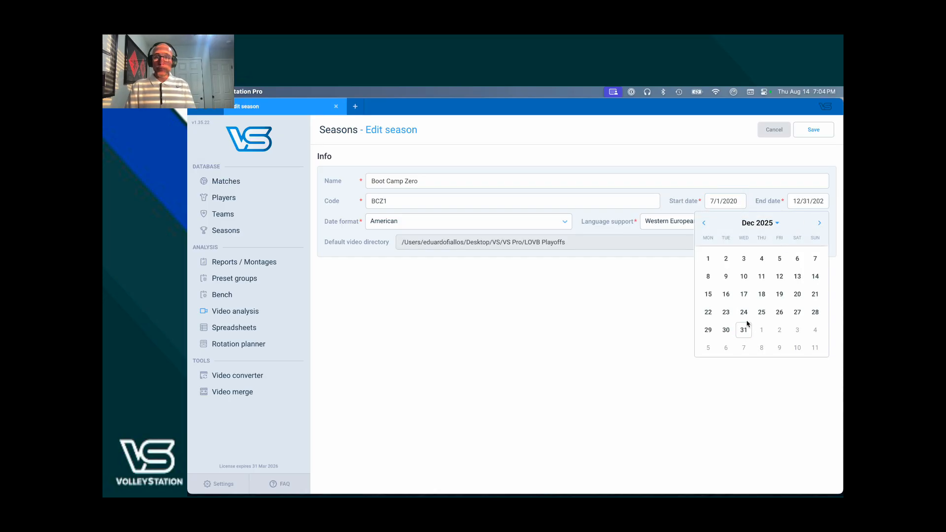
pyautogui.click(743, 335)
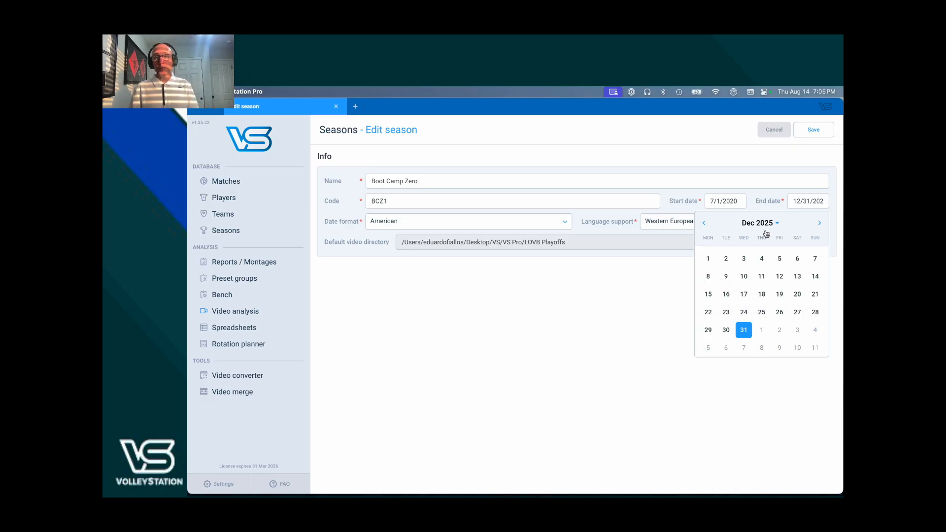
pyautogui.click(774, 228)
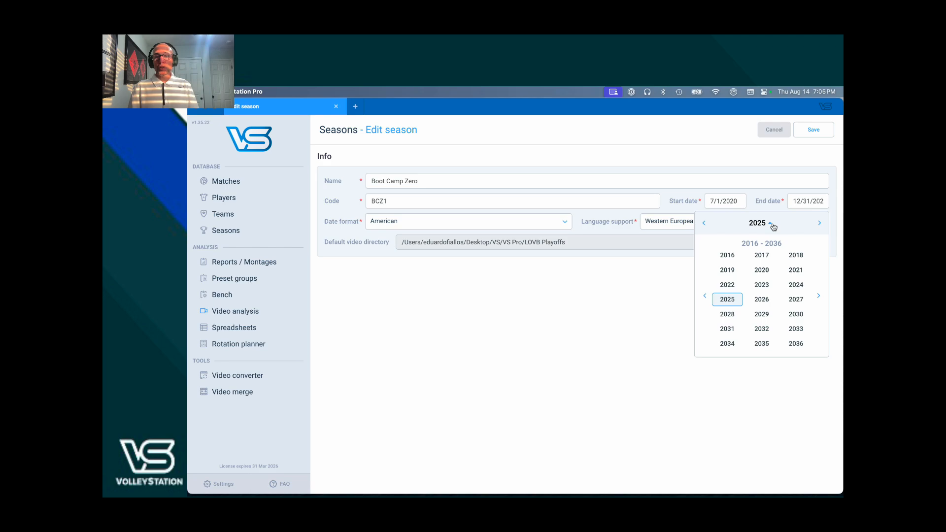
pyautogui.click(762, 299)
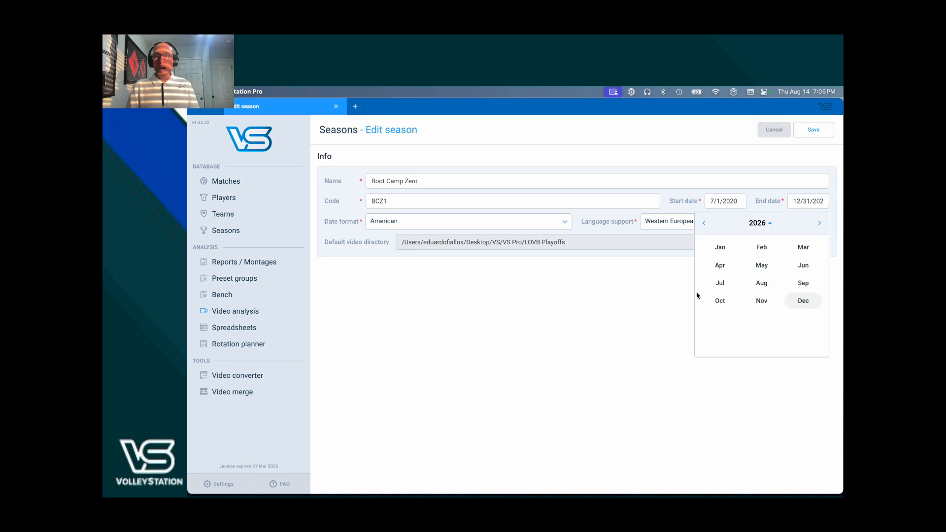
pyautogui.click(713, 288)
pyautogui.click(744, 258)
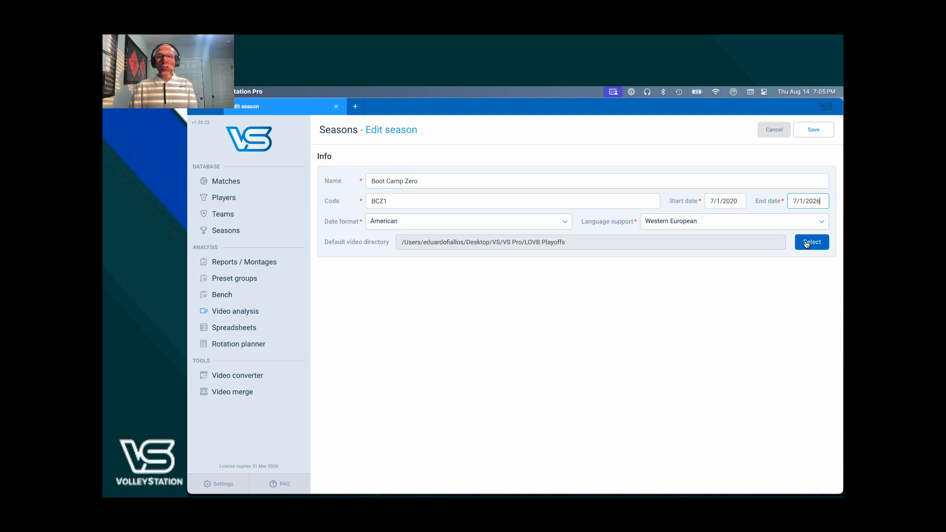
pyautogui.press('super+Tab')
pyautogui.press('super+Tab')
pyautogui.press('super+Tab')
pyautogui.press('super+Tab')
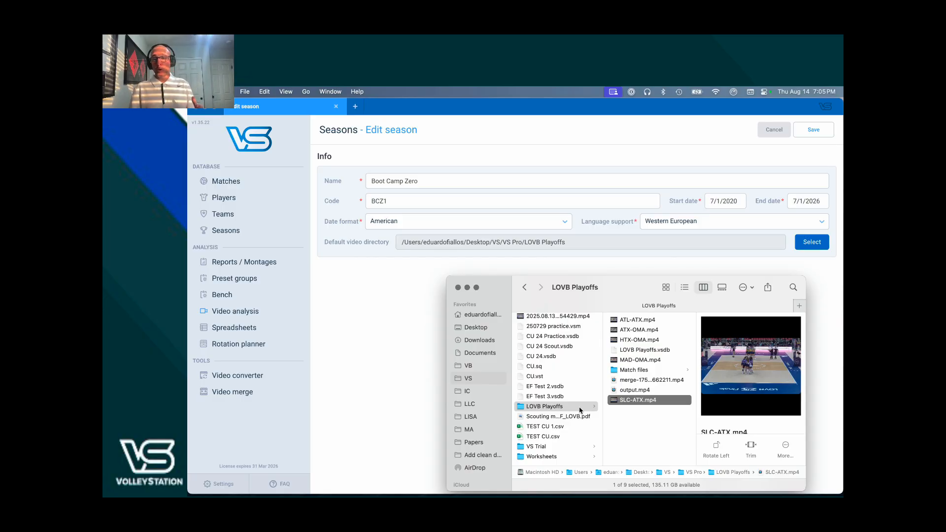
pyautogui.press('super+Tab')
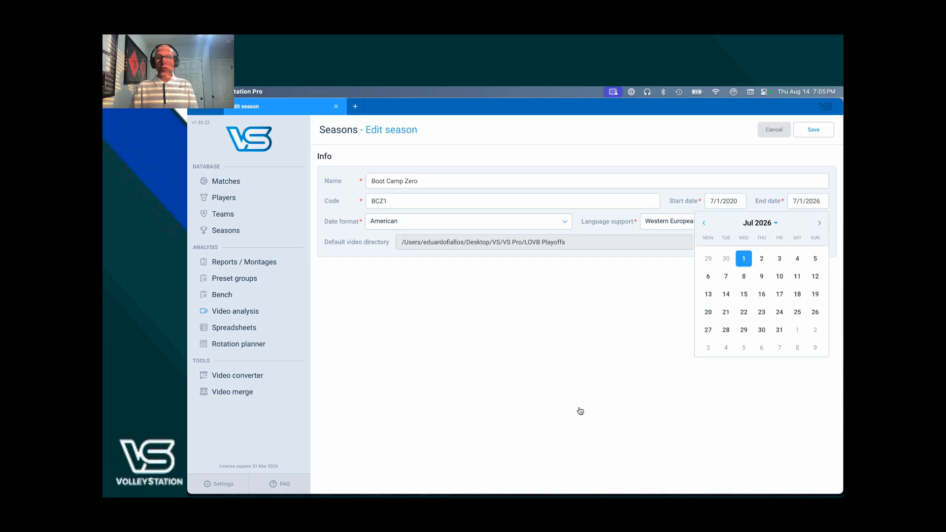
# - Close the date picker and save the edited Boot Camp Zero season
pyautogui.click(577, 403)
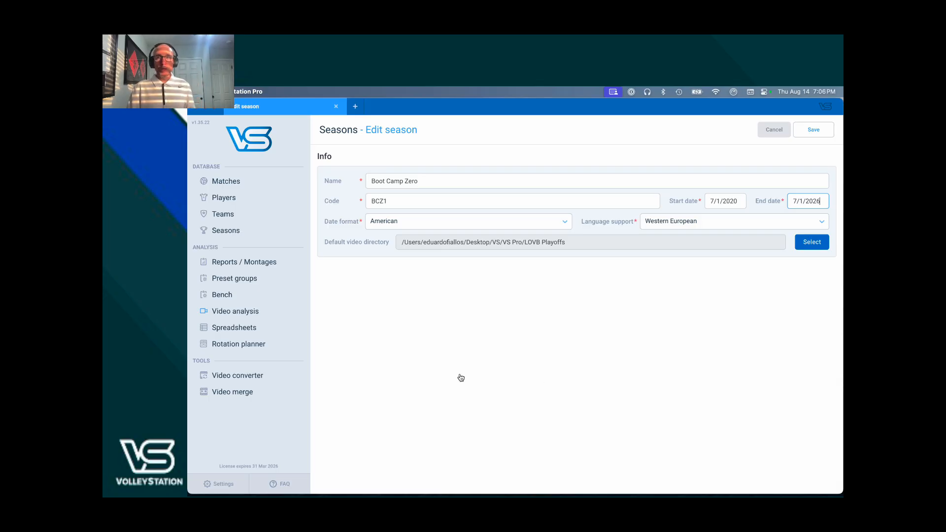
pyautogui.click(813, 130)
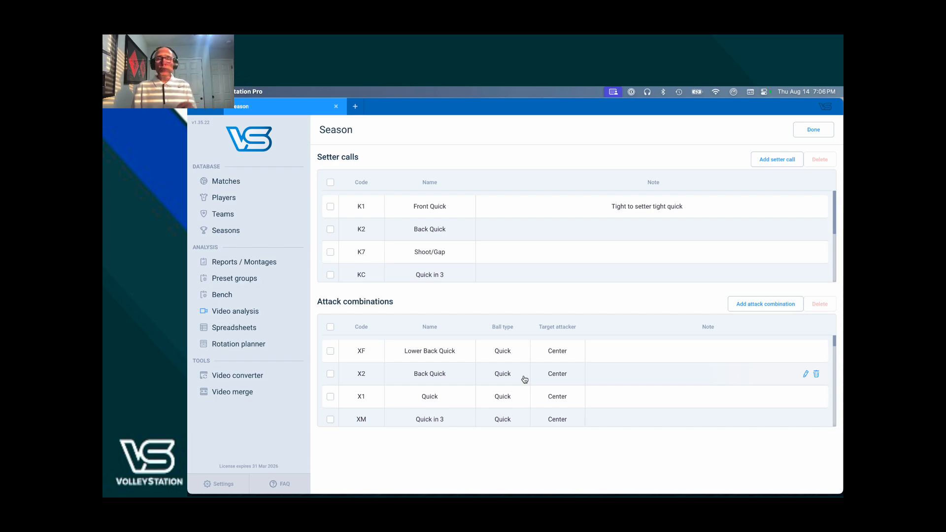
# - Scroll through the season's attack combinations list
pyautogui.scroll(-2, 525, 379)
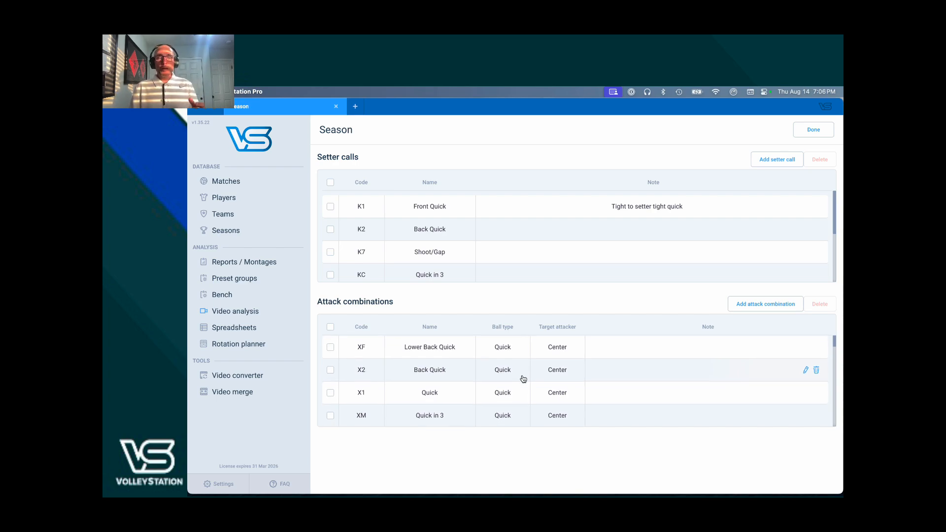
pyautogui.scroll(-4, 523, 381)
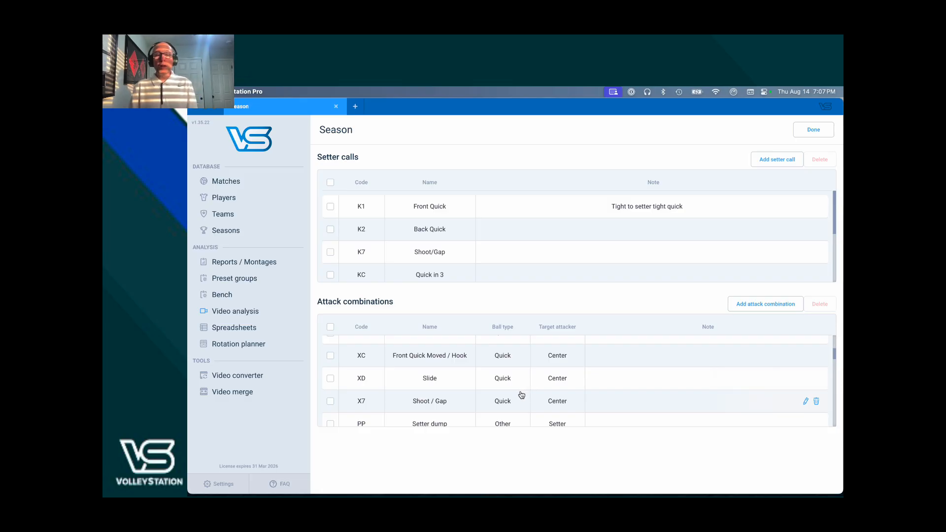
pyautogui.scroll(3, 520, 396)
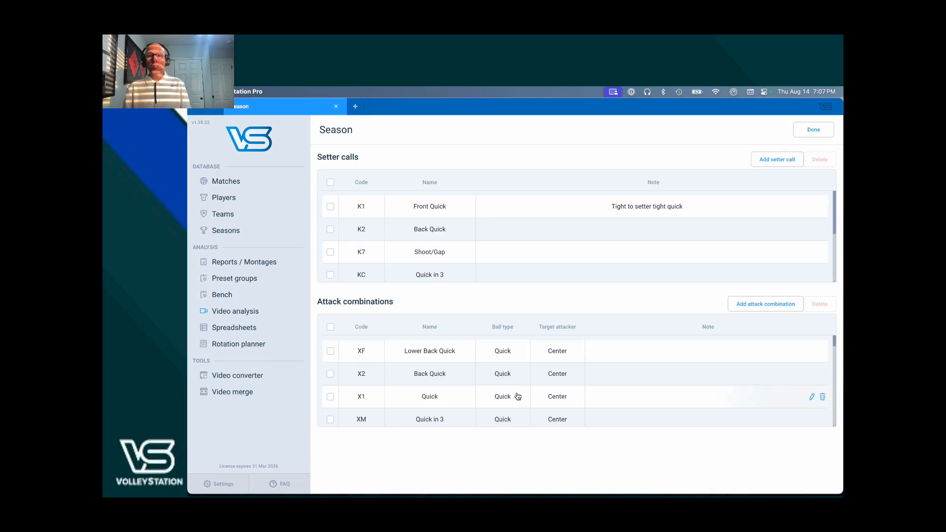
# - Switch to Google Chrome and review the Hudl DataVolley Material & Information support article
pyautogui.press('super+Tab')
pyautogui.press('super+Tab')
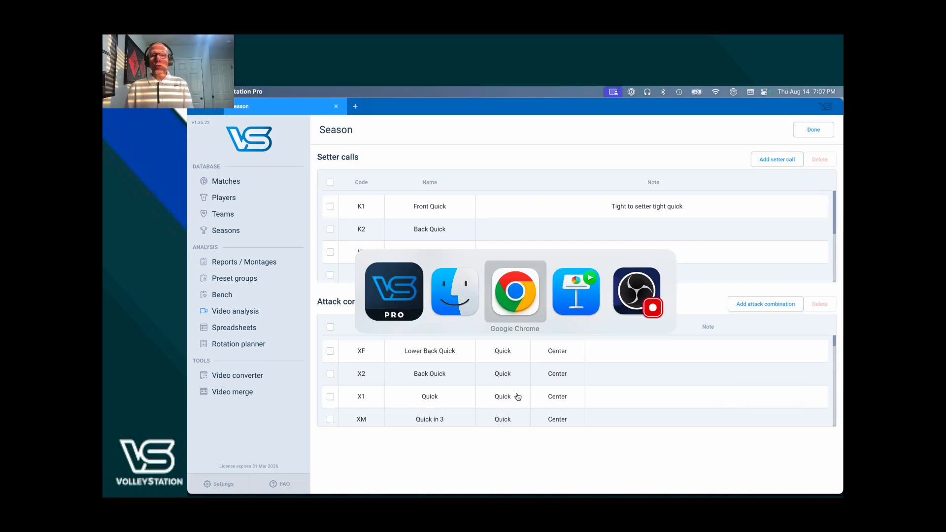
pyautogui.click(666, 107)
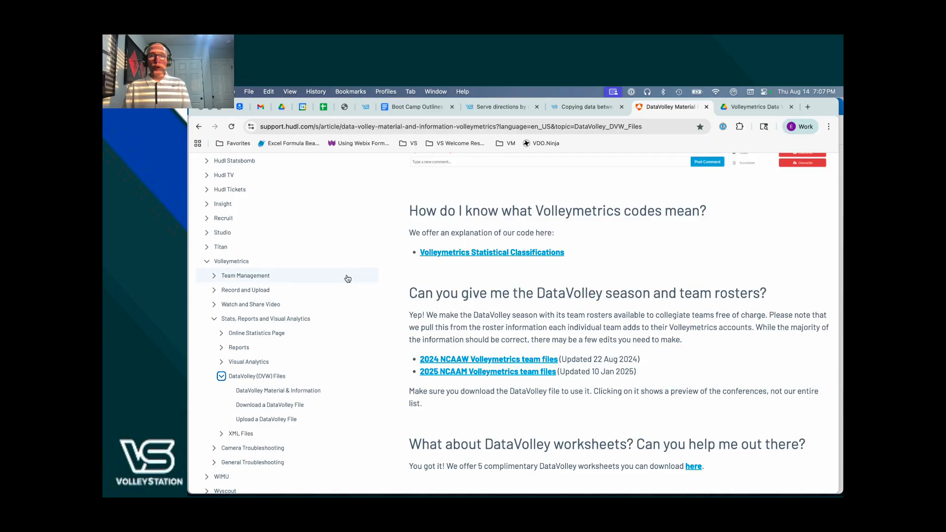
pyautogui.scroll(2, 295, 280)
pyautogui.scroll(10, 296, 280)
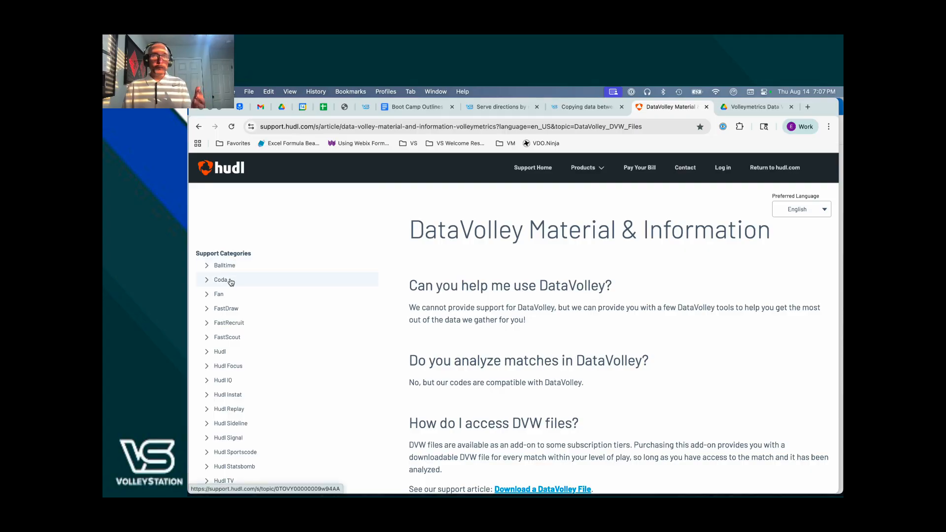
pyautogui.scroll(-2, 231, 315)
pyautogui.scroll(-15, 232, 315)
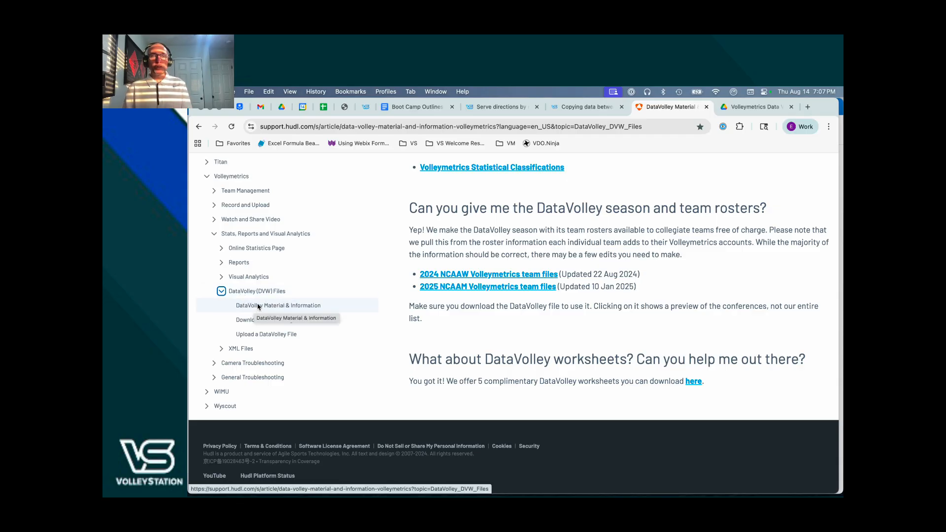
pyautogui.click(262, 306)
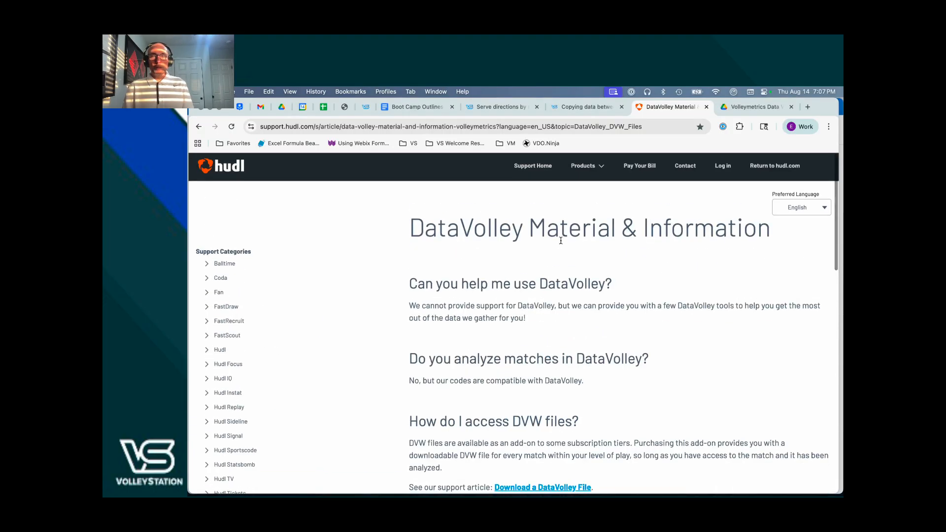
pyautogui.scroll(-10, 570, 242)
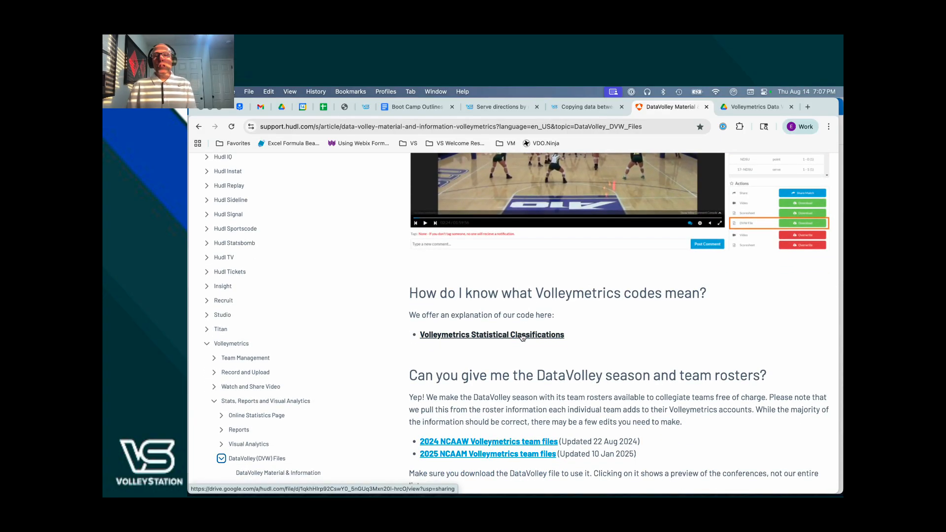
# - Switch to the Volleymetrics Statistical Classifications document tab and read through its attack combination codes
pyautogui.hotkey('ctrl', 'Tab')
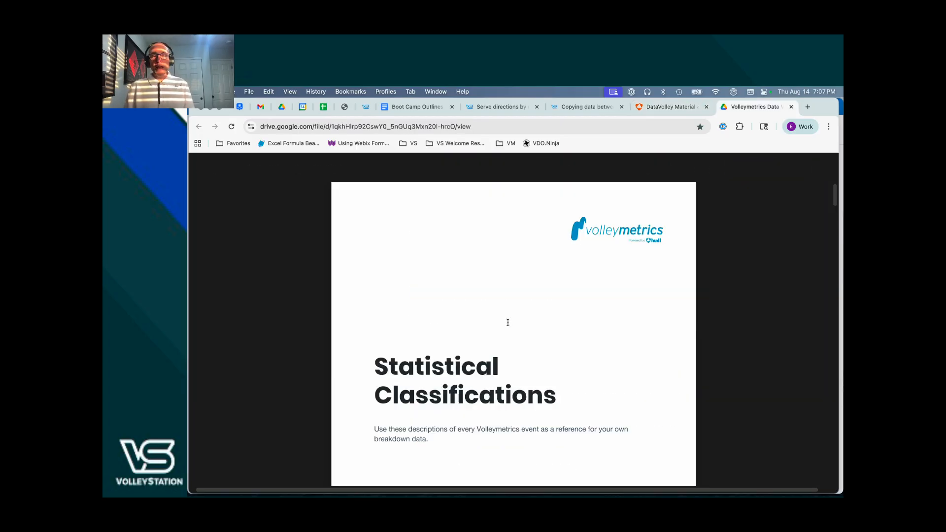
pyautogui.scroll(-15, 507, 323)
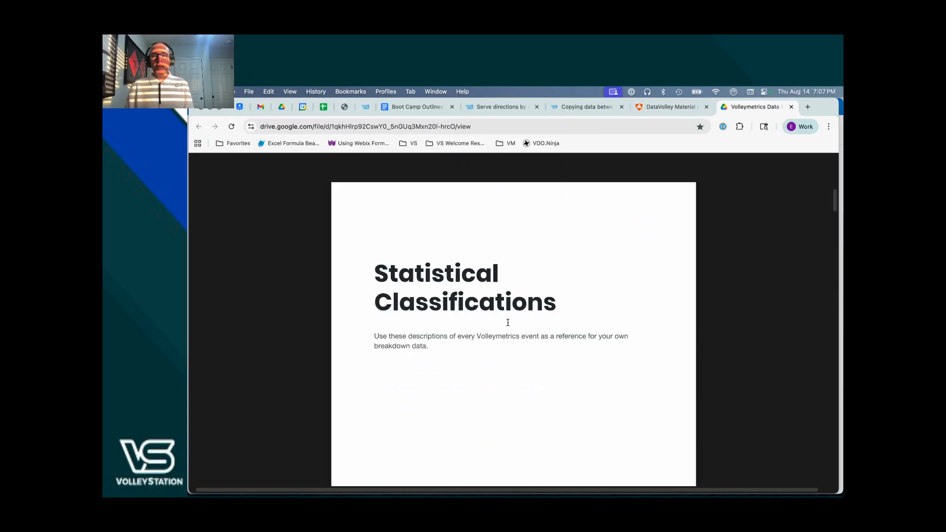
pyautogui.scroll(-8, 507, 324)
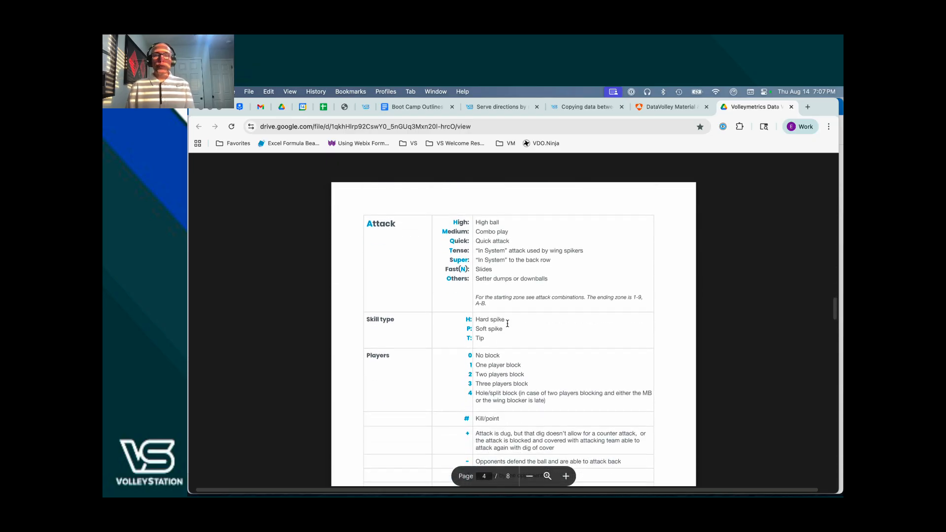
pyautogui.scroll(-10, 507, 324)
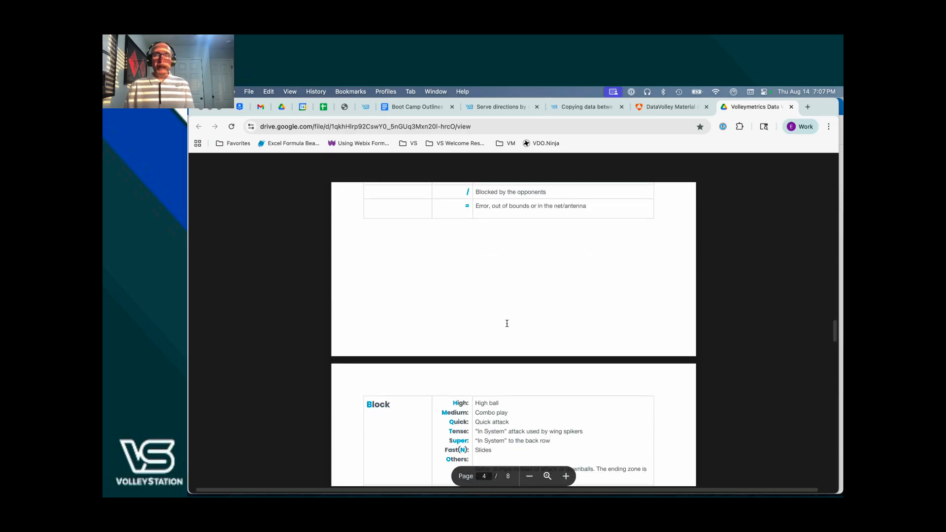
pyautogui.scroll(-12, 507, 323)
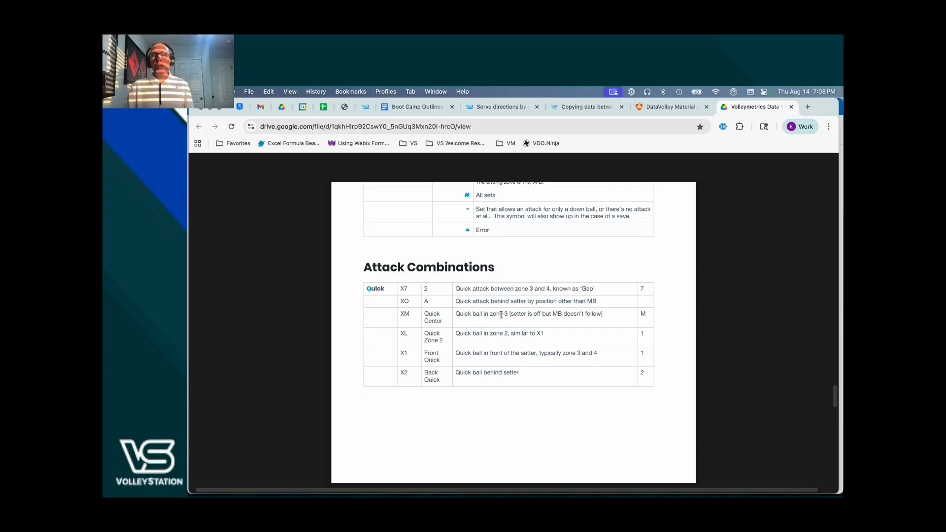
pyautogui.scroll(-3, 495, 309)
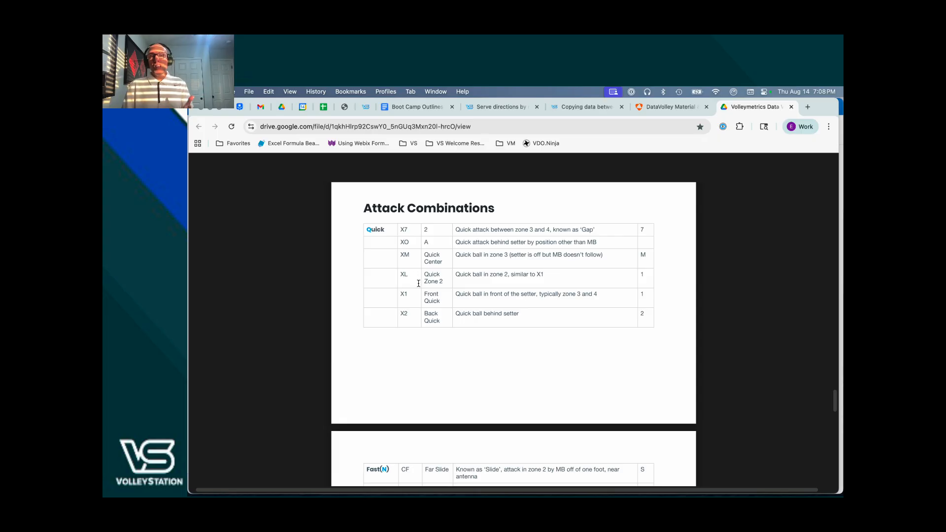
pyautogui.scroll(-5, 419, 283)
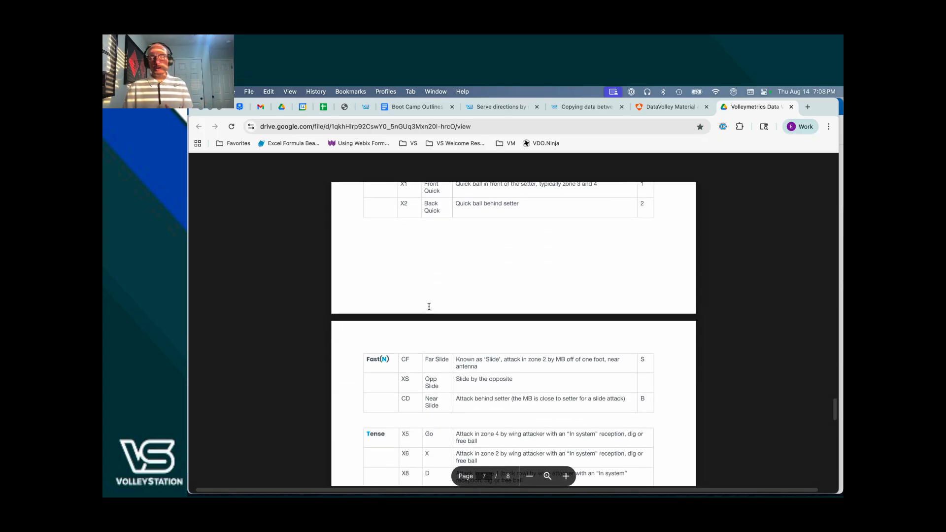
pyautogui.scroll(-5, 429, 306)
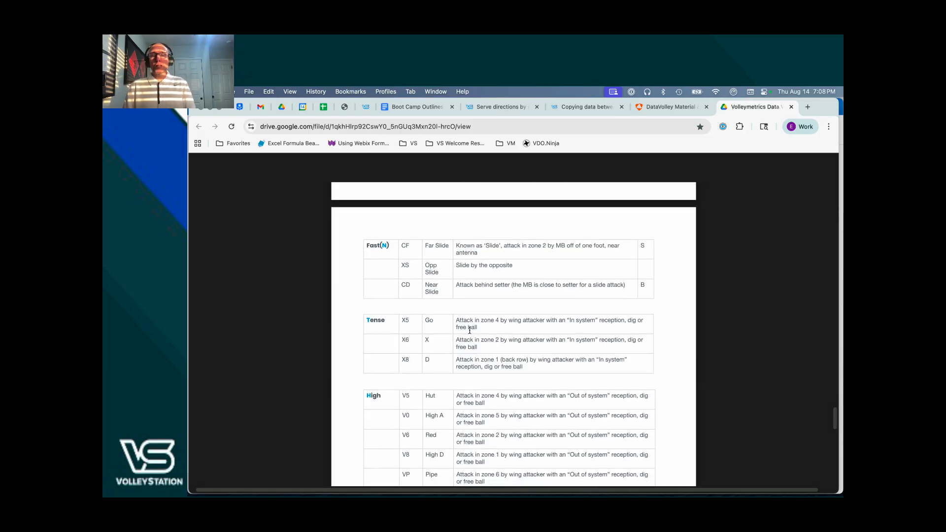
pyautogui.scroll(-6, 470, 330)
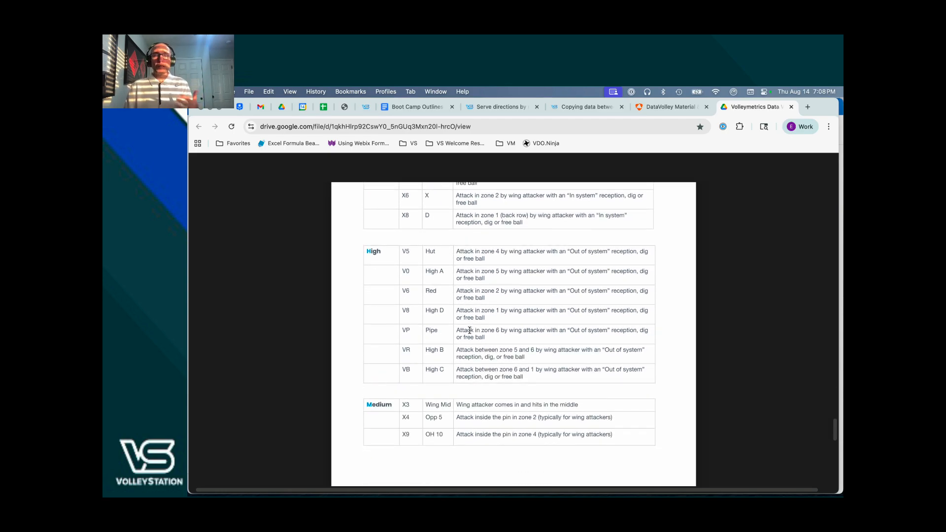
# - Return to VolleyStation Pro and open the X1 attack combination for editing
pyautogui.press('super+Tab')
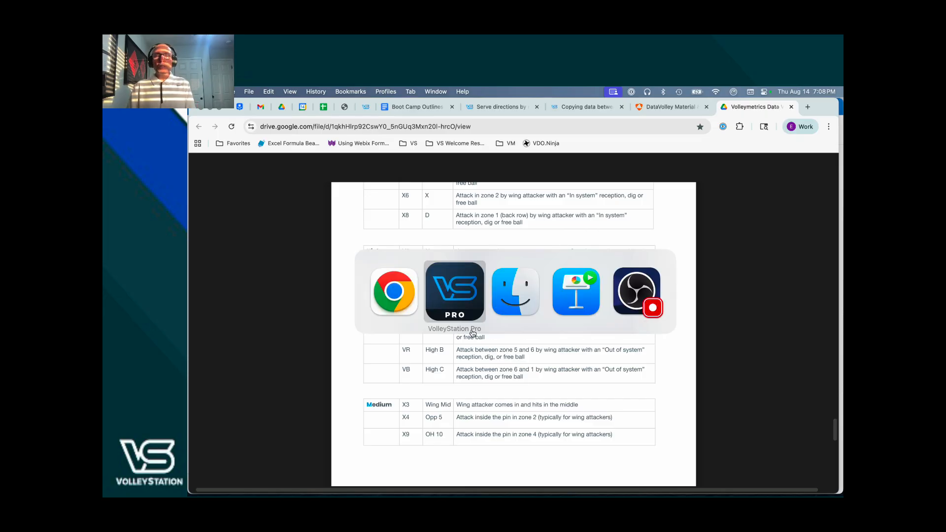
pyautogui.press('super+Tab')
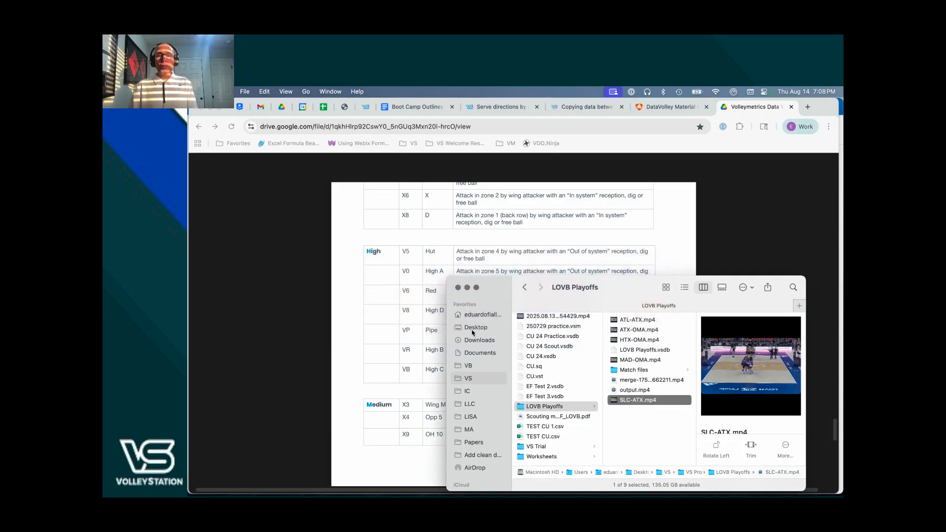
pyautogui.press('super+Tab')
pyautogui.press('super+Tab')
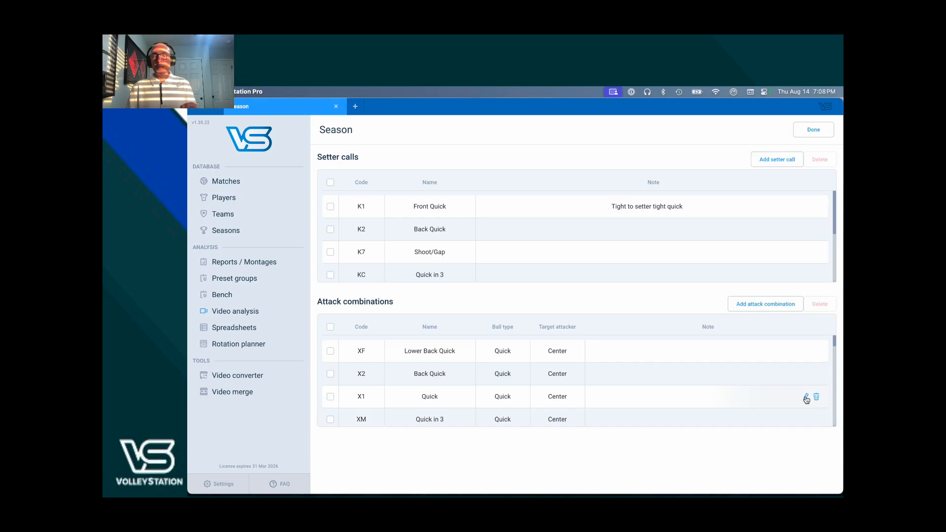
pyautogui.click(806, 397)
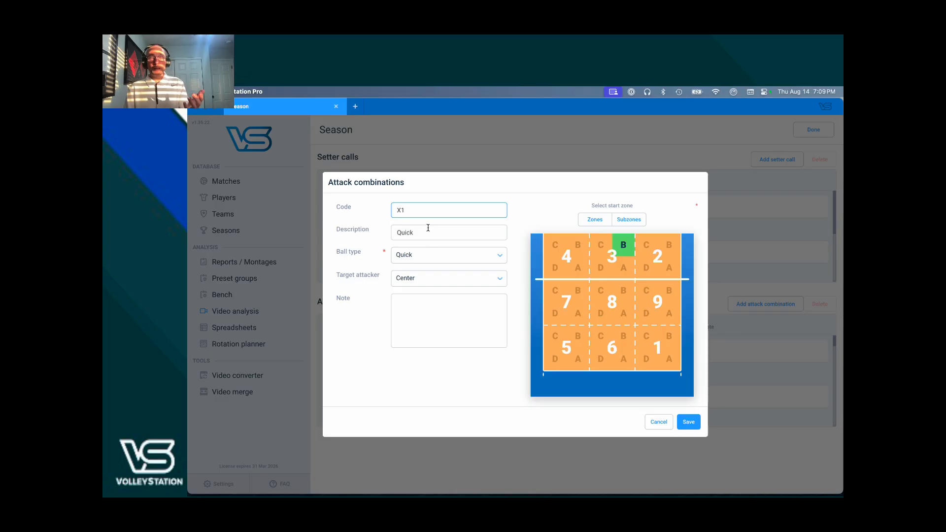
# - Review the ball type and target attacker options available for the X1 attack combination
pyautogui.click(435, 258)
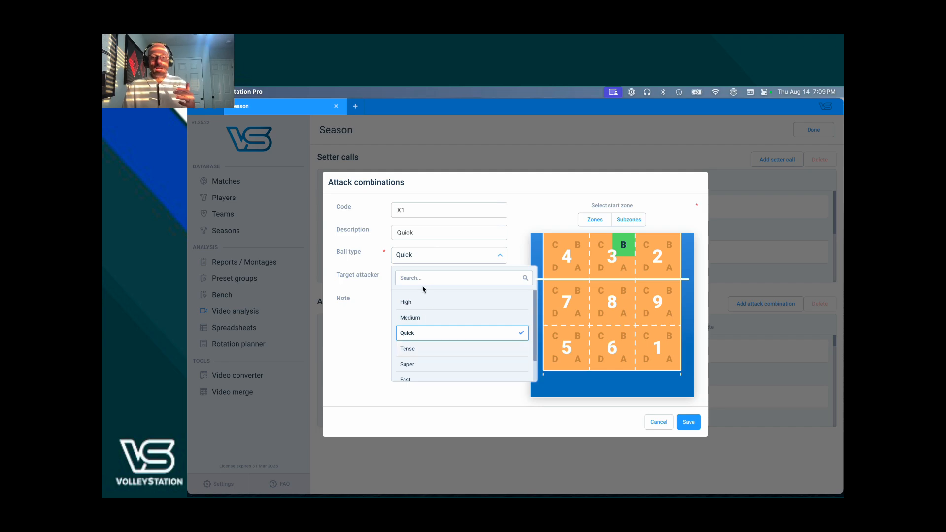
pyautogui.click(364, 305)
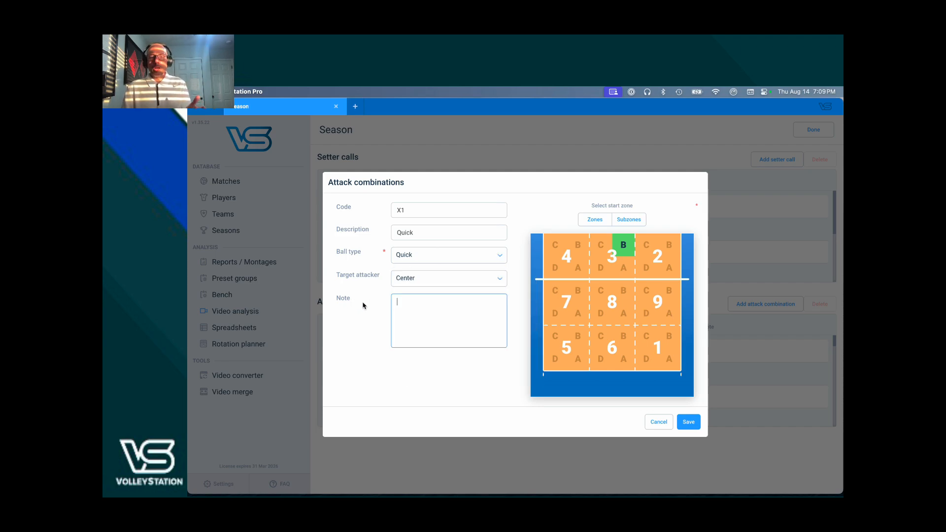
pyautogui.click(413, 286)
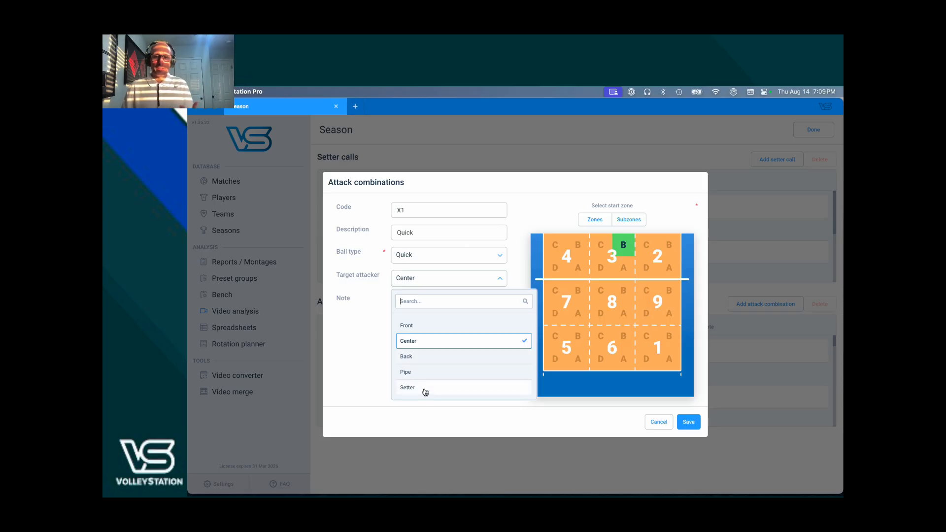
pyautogui.click(374, 359)
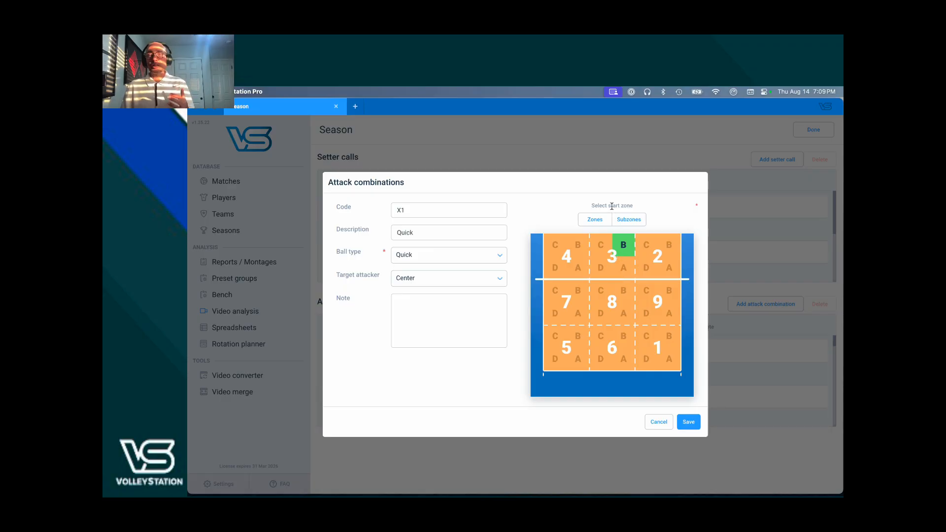
# - Switch the X1 start-zone map to whole zones and close the attack combination dialog without saving
pyautogui.click(595, 224)
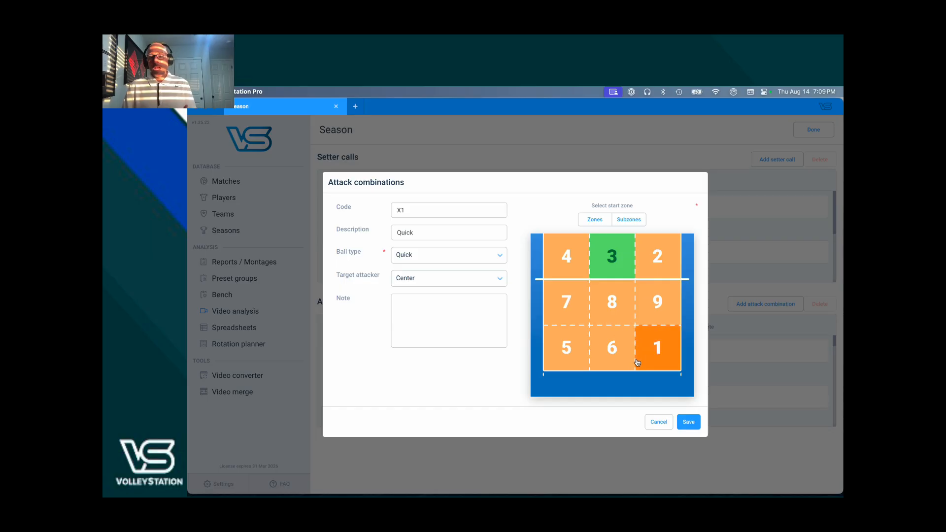
pyautogui.click(655, 423)
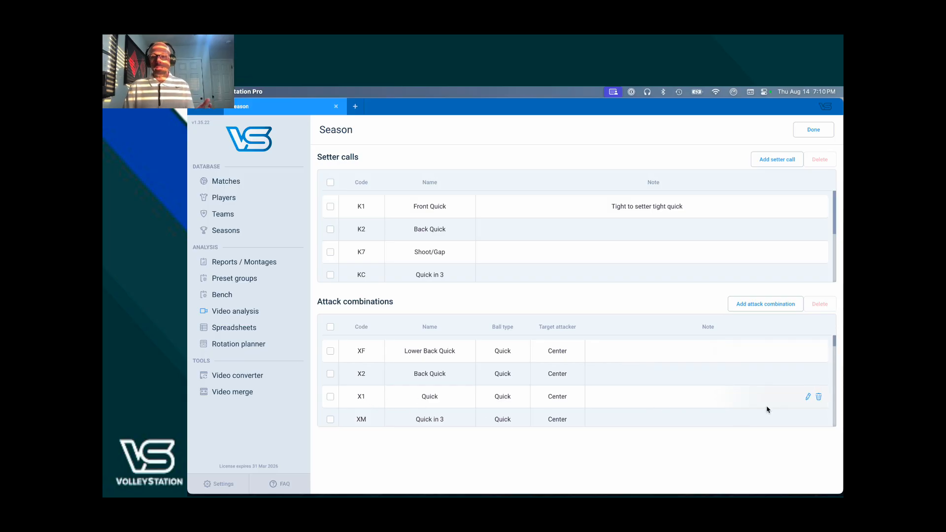
pyautogui.click(806, 397)
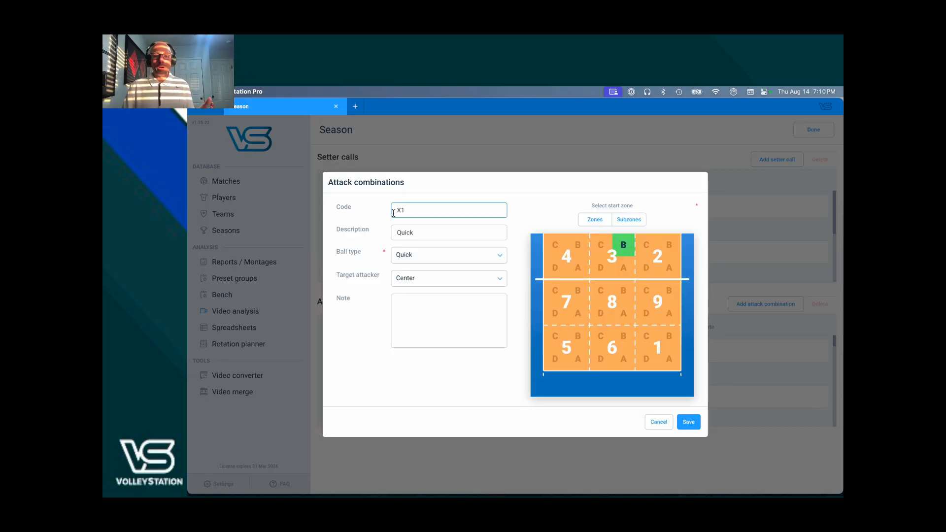
pyautogui.moveTo(424, 229); pyautogui.dragTo(397, 230)
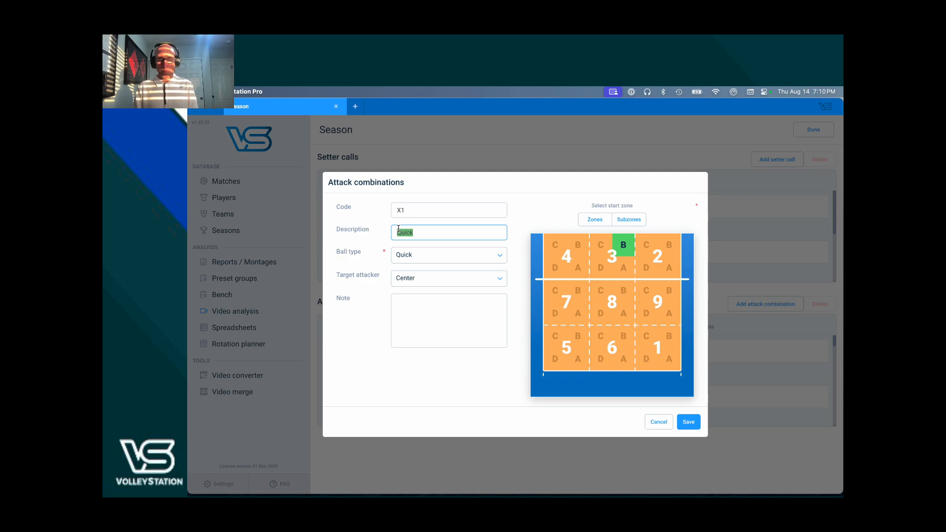
pyautogui.write('1')
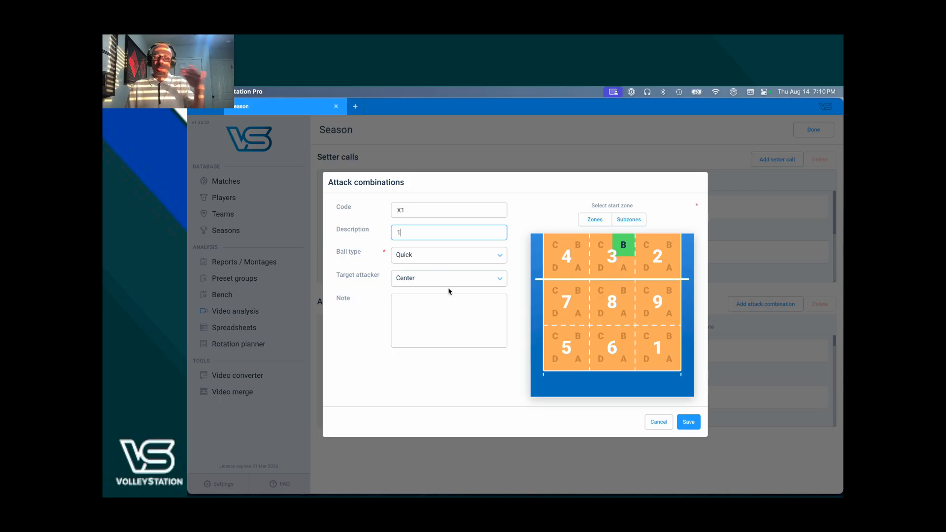
pyautogui.click(656, 423)
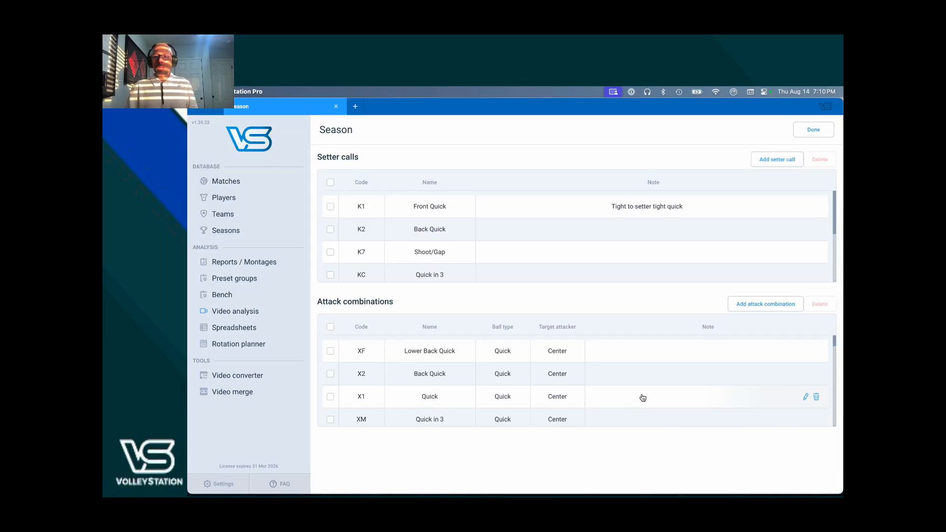
# - Leave the season settings and reopen the settings of the Boot Camp Zero season
pyautogui.click(807, 133)
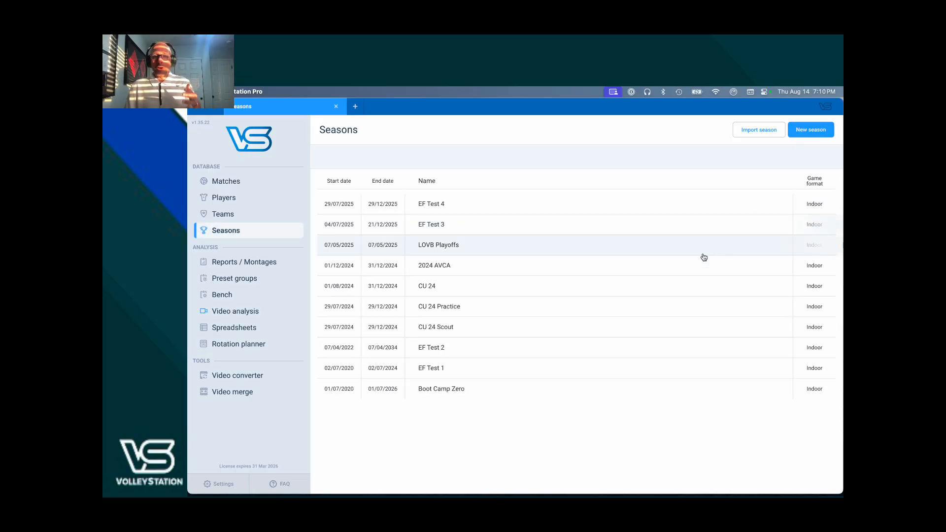
pyautogui.moveTo(682, 338)
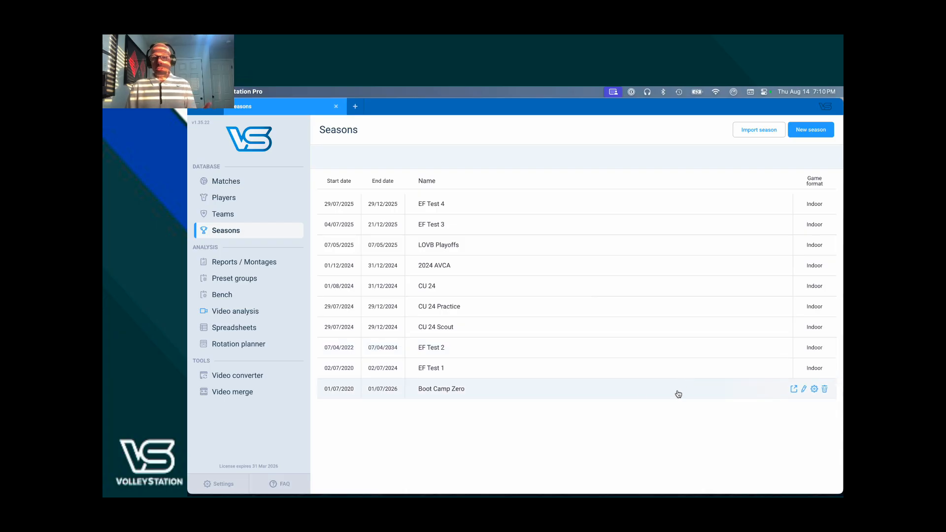
pyautogui.click(814, 391)
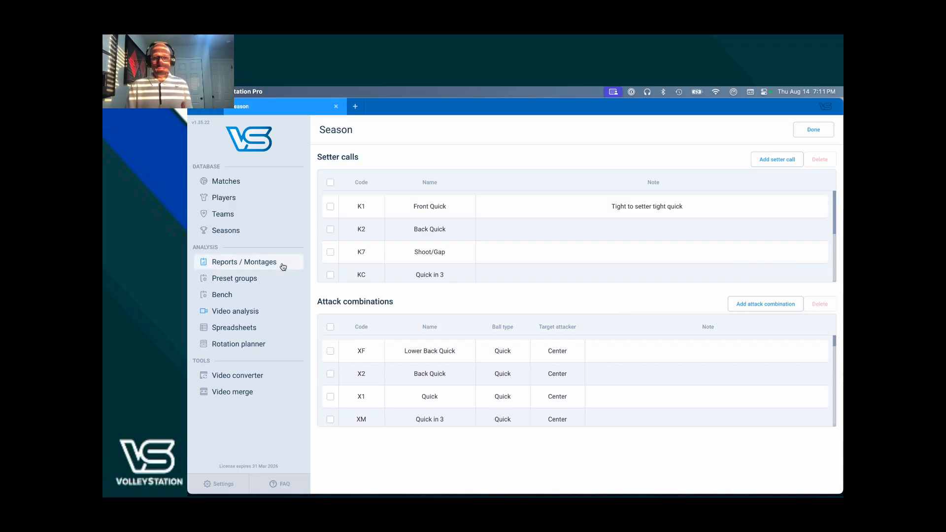
# - Browse the Boot Camp Zero teams and open LOVB Atlanta's team info, leaving it without changes
pyautogui.click(265, 221)
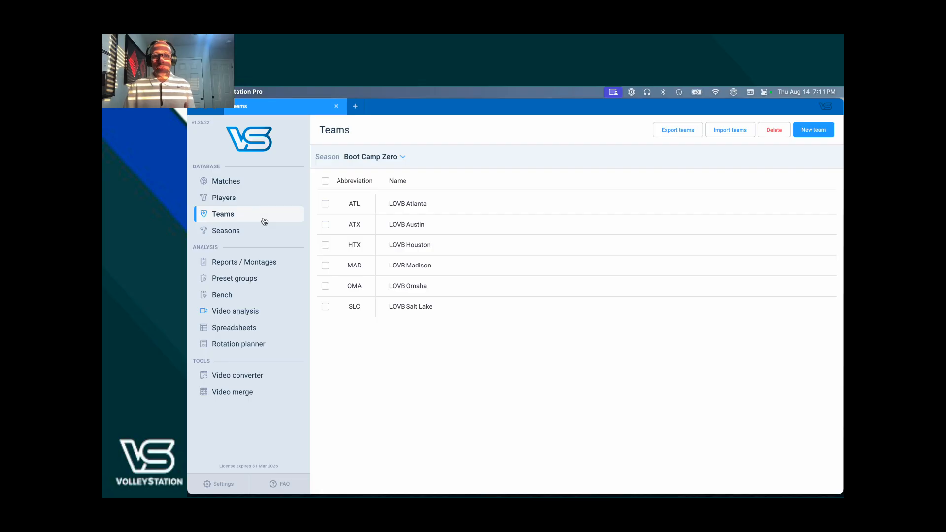
pyautogui.click(363, 158)
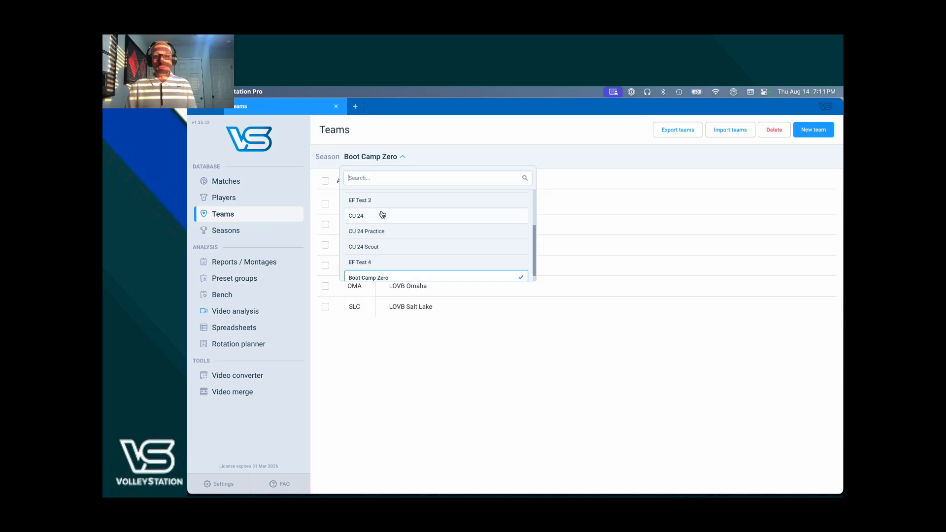
pyautogui.scroll(-1, 391, 229)
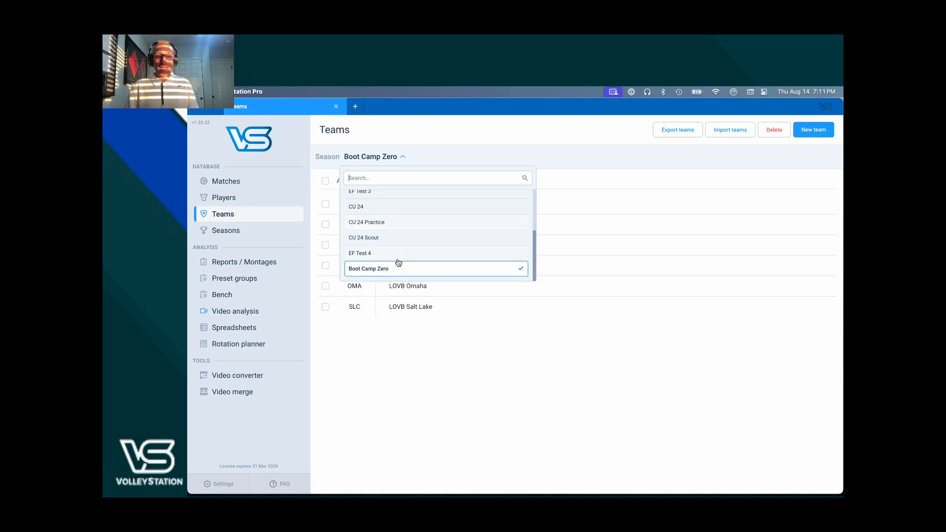
pyautogui.click(402, 274)
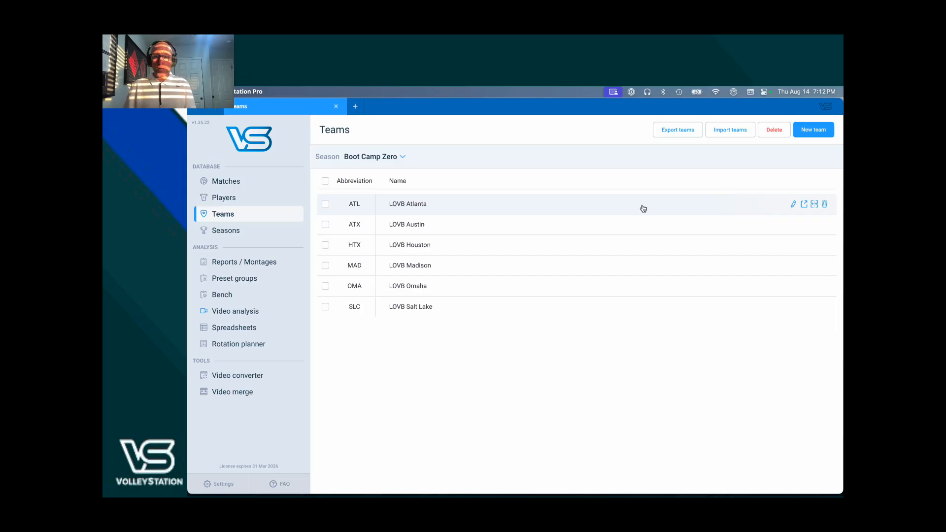
pyautogui.click(794, 205)
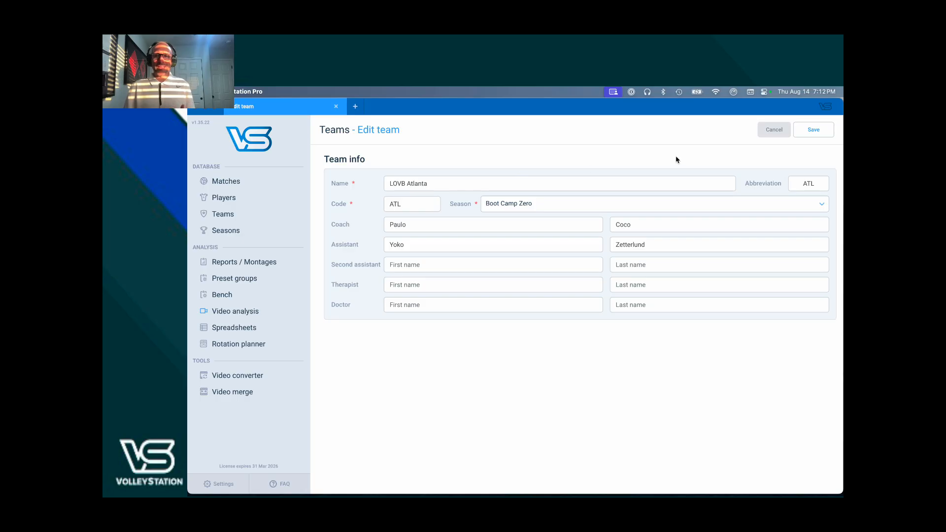
pyautogui.click(763, 133)
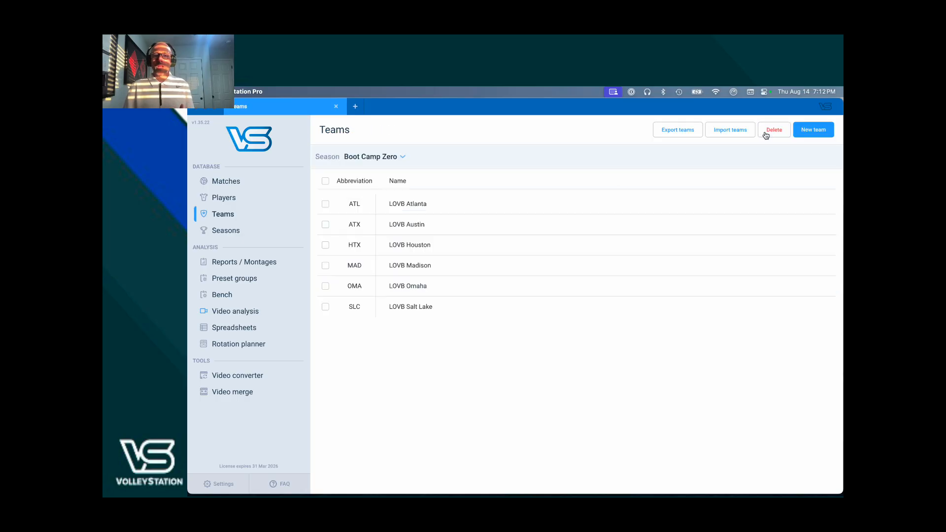
# - Open LOVB Atlanta's team page, view its players, and inspect the first player's details without saving
pyautogui.click(556, 213)
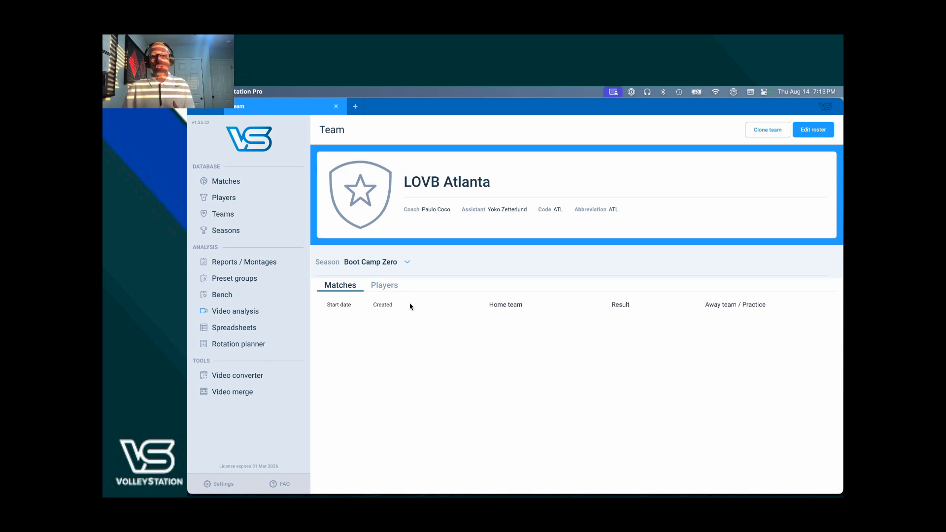
pyautogui.click(386, 288)
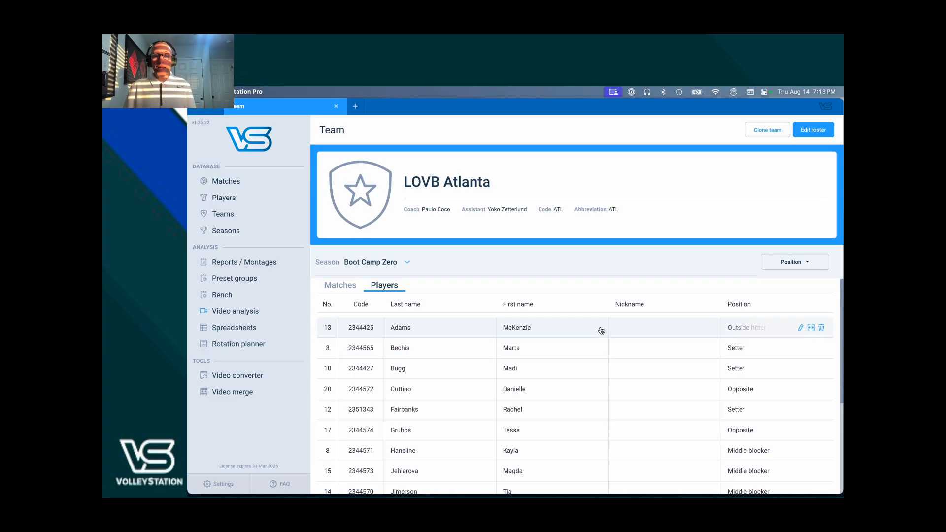
pyautogui.click(801, 329)
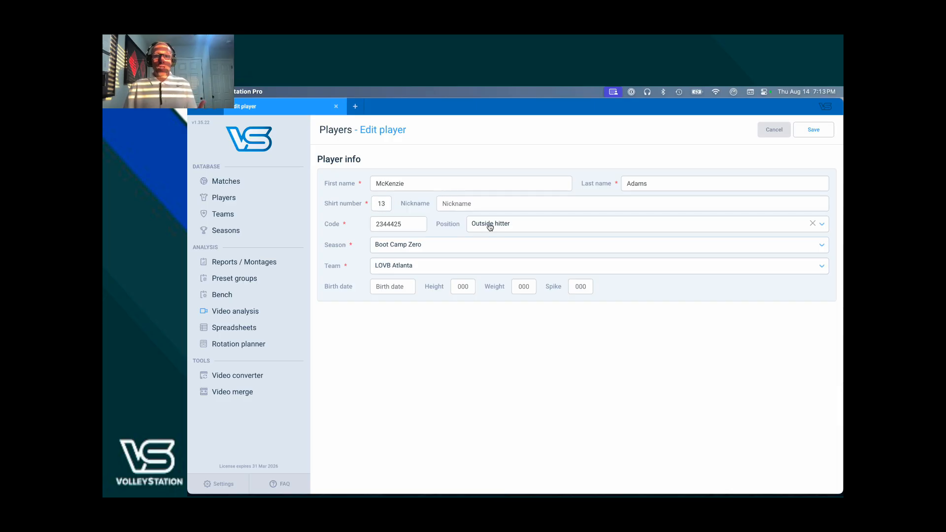
pyautogui.click(775, 131)
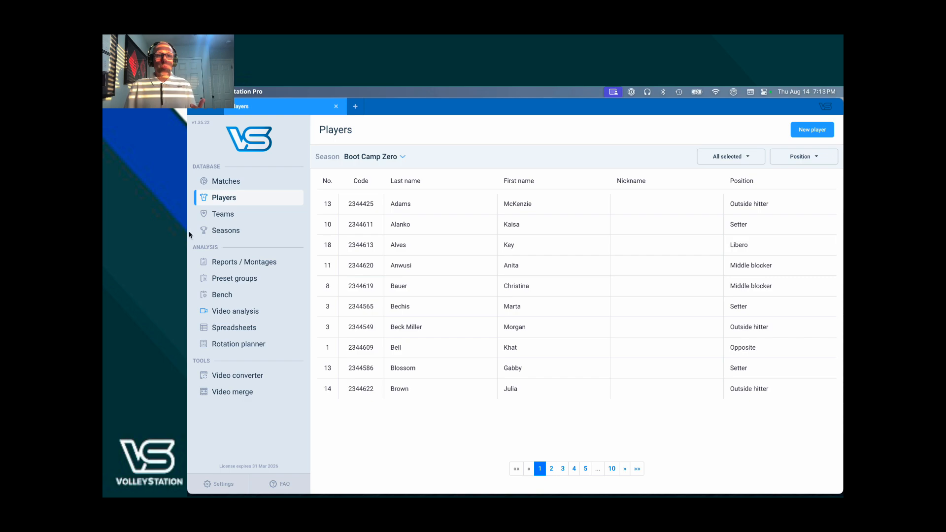
# - Return to LOVB Atlanta's player list and open its roster editor
pyautogui.click(223, 217)
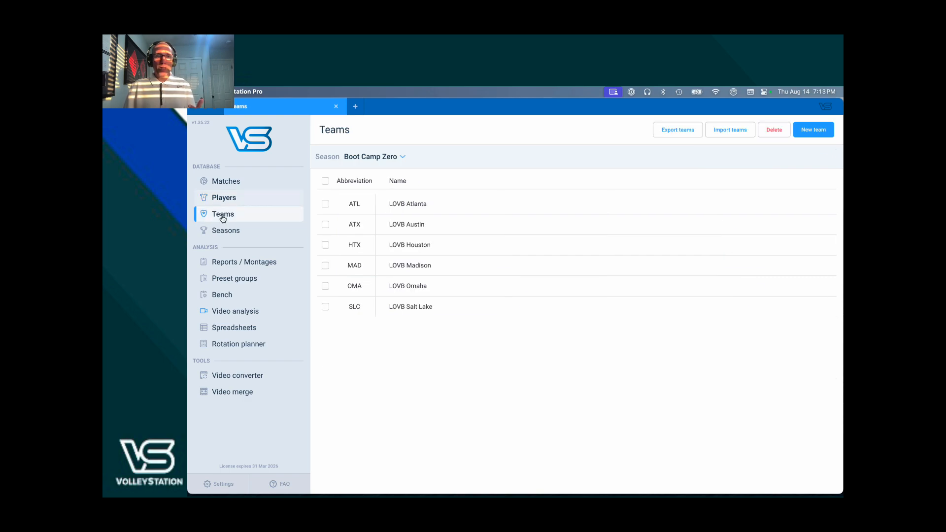
pyautogui.click(421, 207)
pyautogui.click(380, 288)
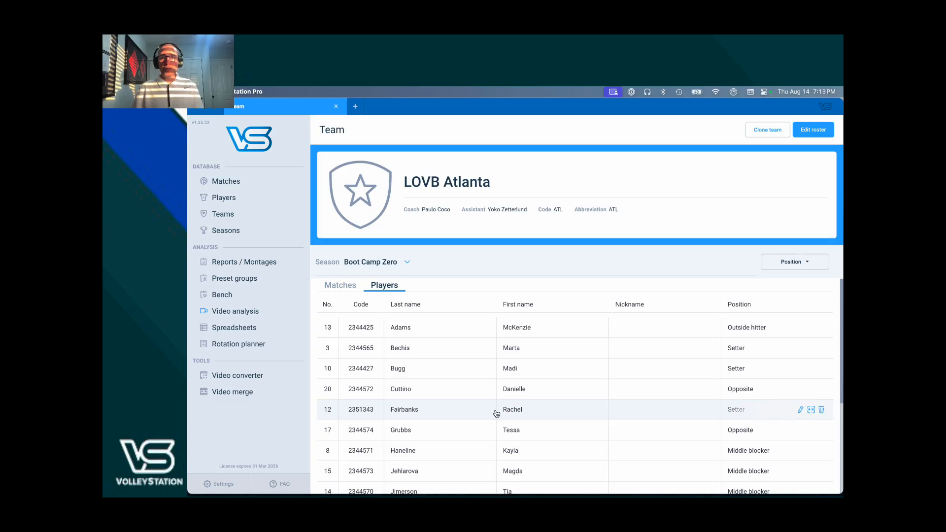
pyautogui.click(807, 132)
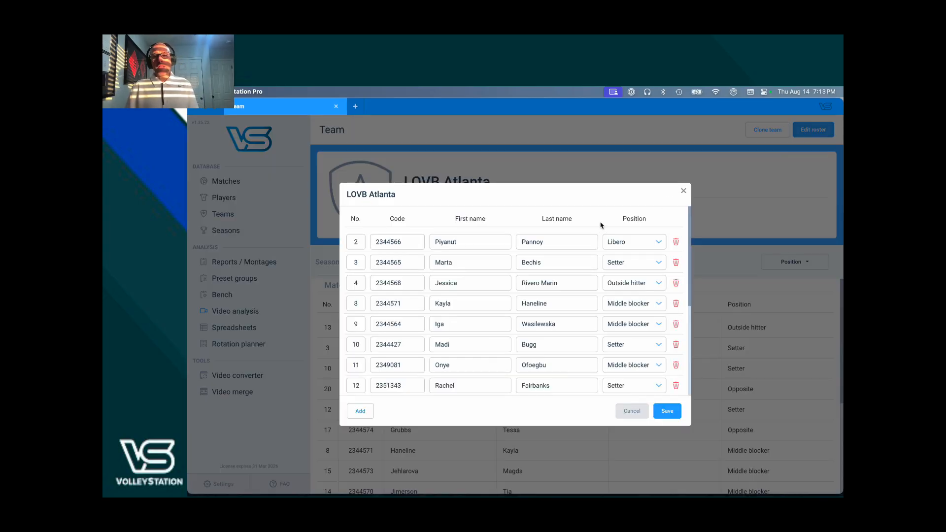
# - Clear the first two roster players' positions, reset them to Libero and Setter, and save the roster
pyautogui.click(520, 289)
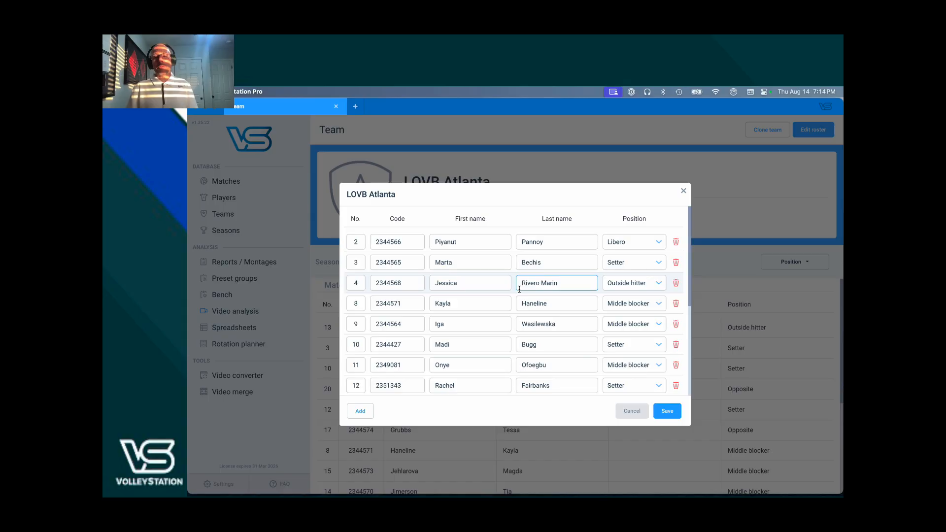
pyautogui.click(514, 305)
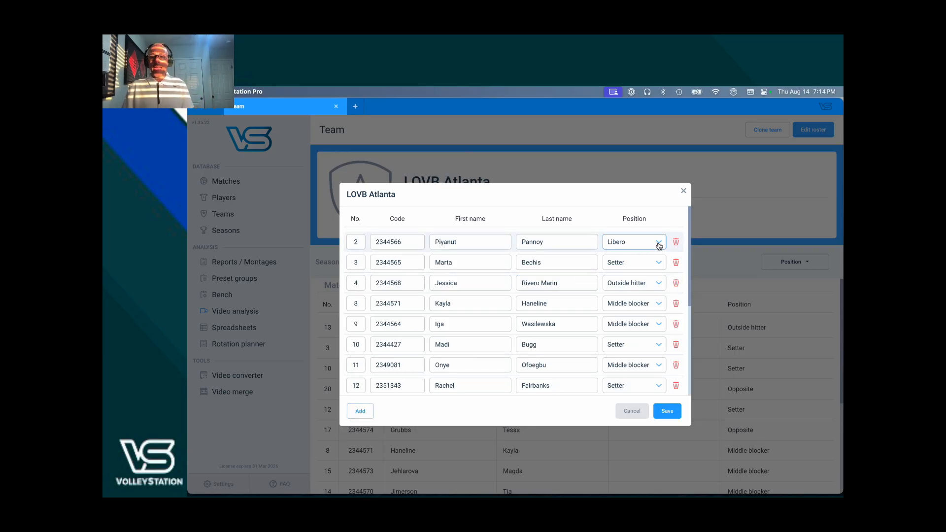
pyautogui.click(580, 277)
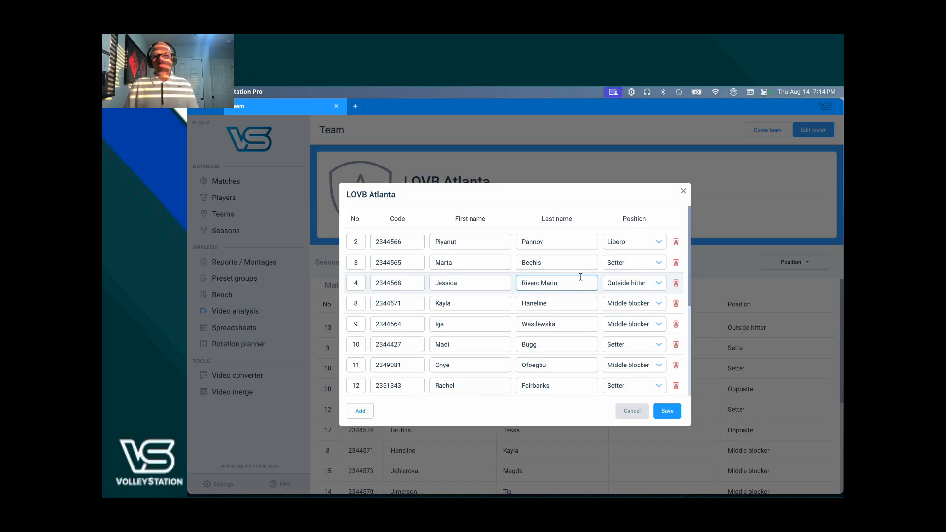
pyautogui.click(627, 243)
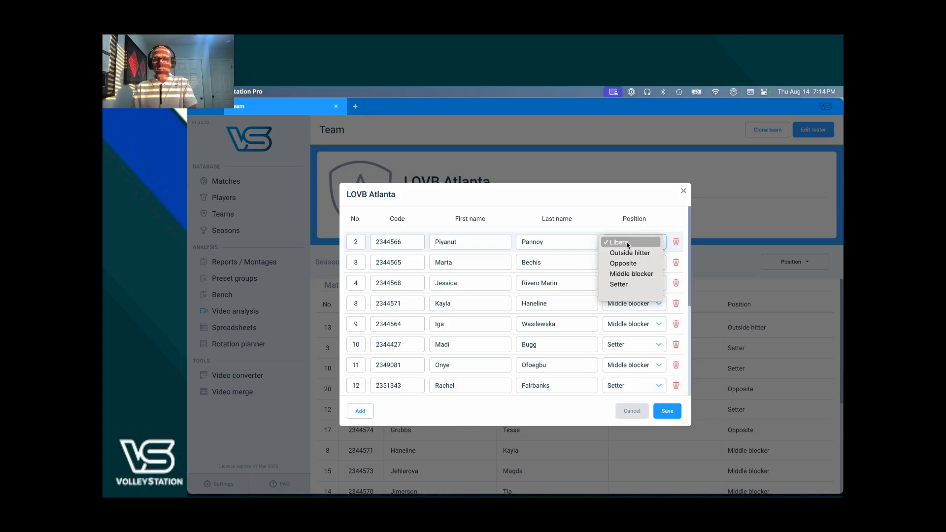
pyautogui.click(634, 296)
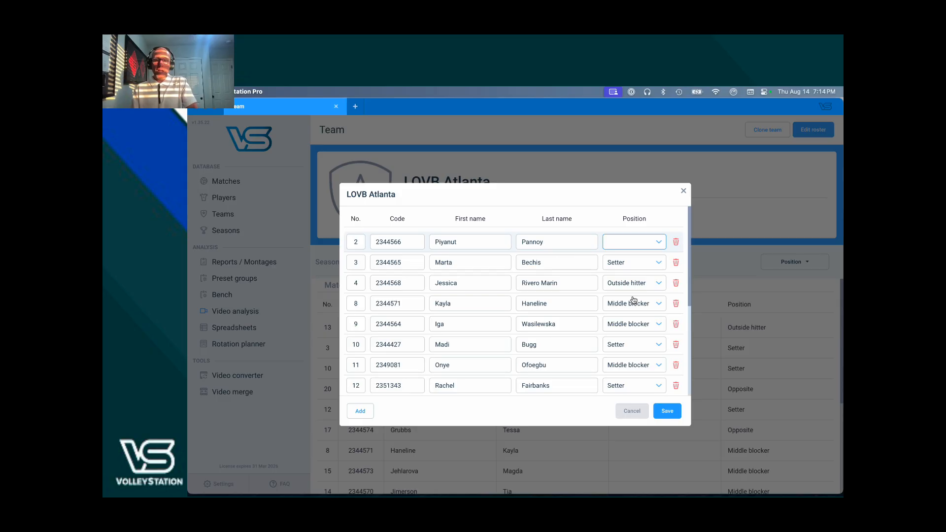
pyautogui.click(644, 262)
pyautogui.click(642, 273)
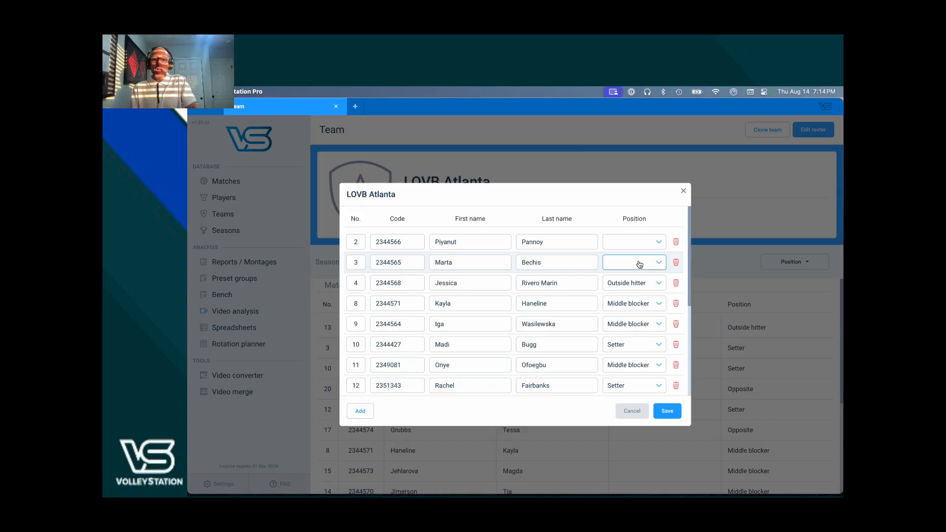
pyautogui.click(640, 265)
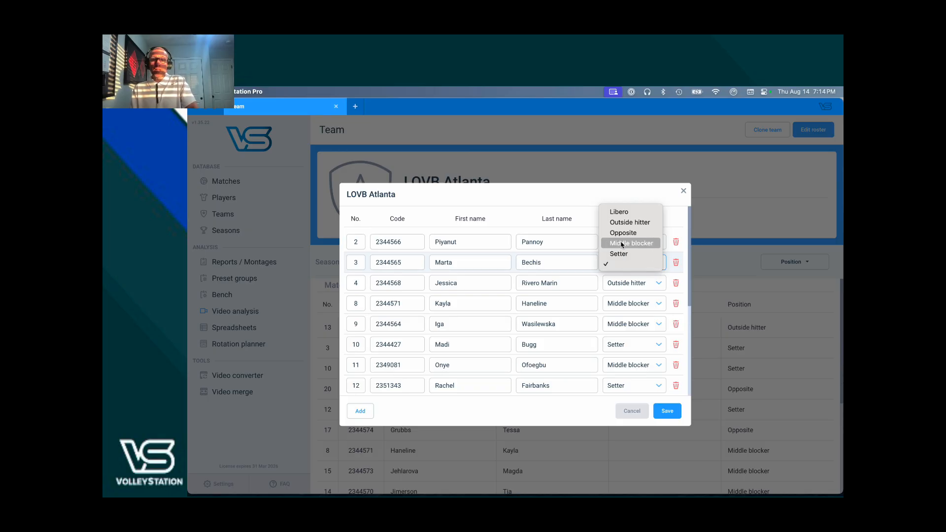
pyautogui.click(621, 253)
pyautogui.click(630, 242)
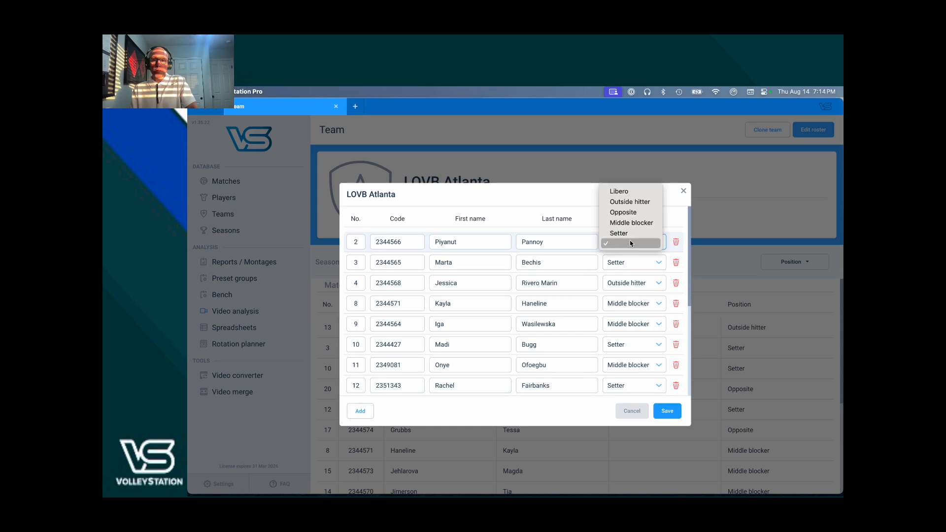
pyautogui.click(620, 192)
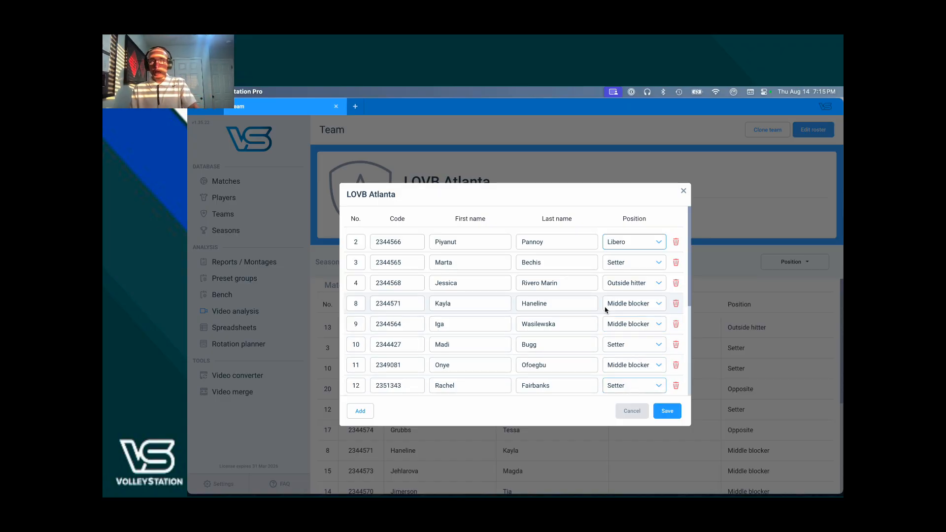
pyautogui.click(676, 416)
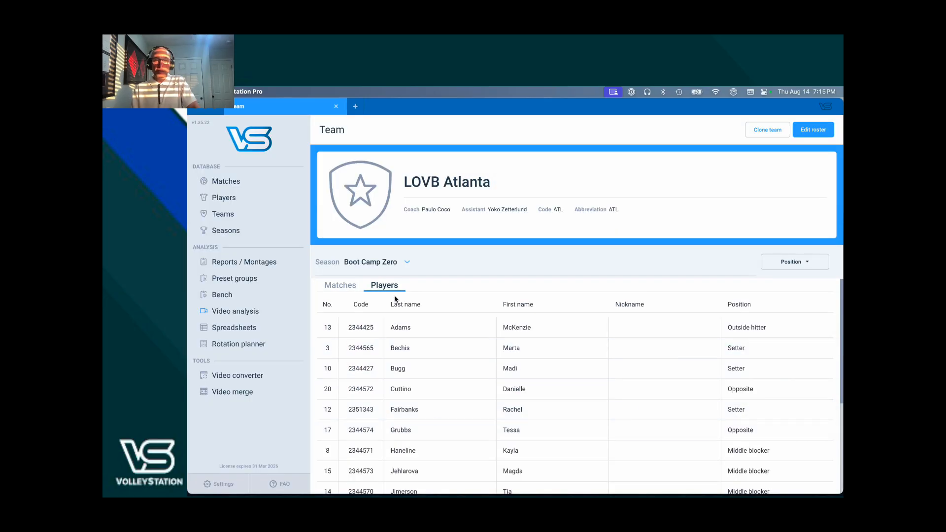
# - Go back to the Teams list and open the Matches list for the Boot Camp Zero season
pyautogui.click(244, 219)
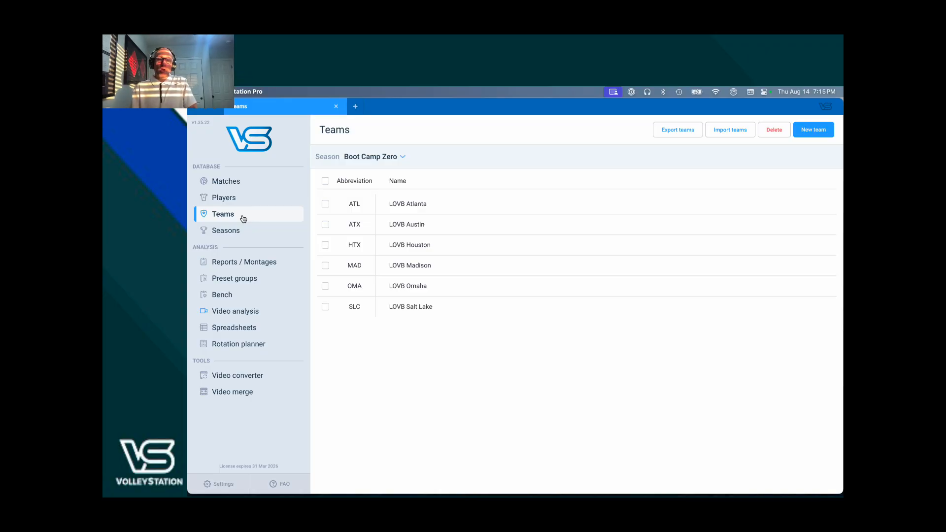
pyautogui.click(246, 185)
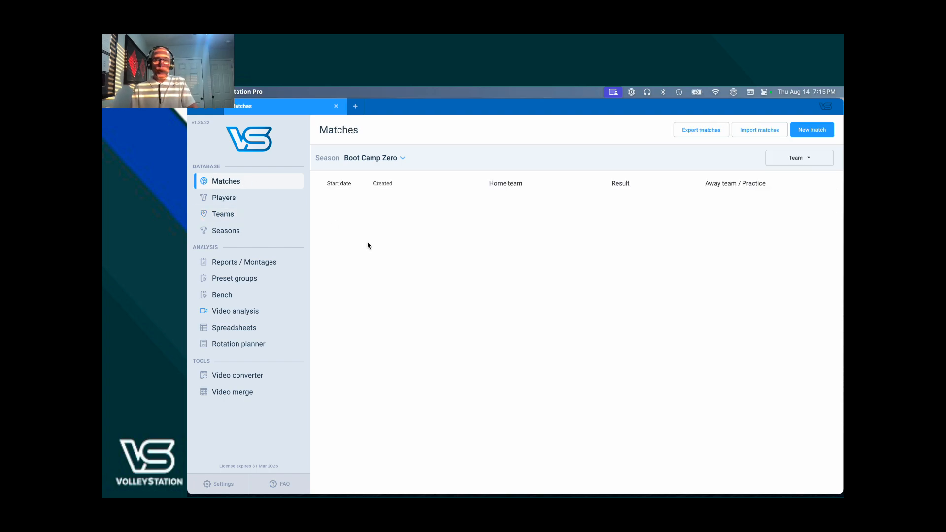